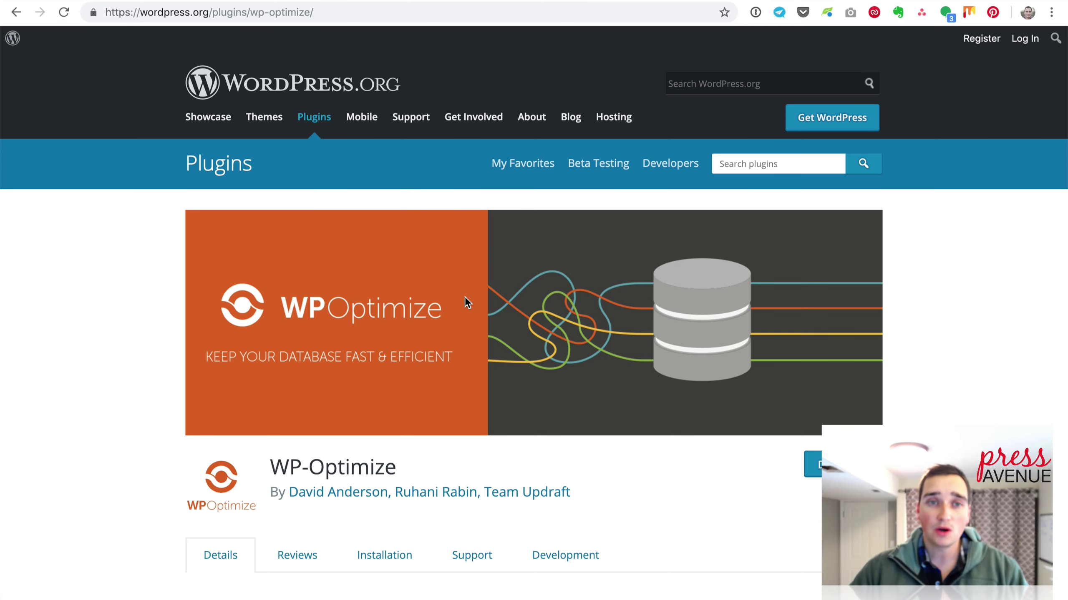
- Scroll the WP-Optimize directory page down to its Description and note the plugin name
{"action": "scroll", "coordinate": [463, 300], "scroll_direction": "down", "scroll_amount": 4}
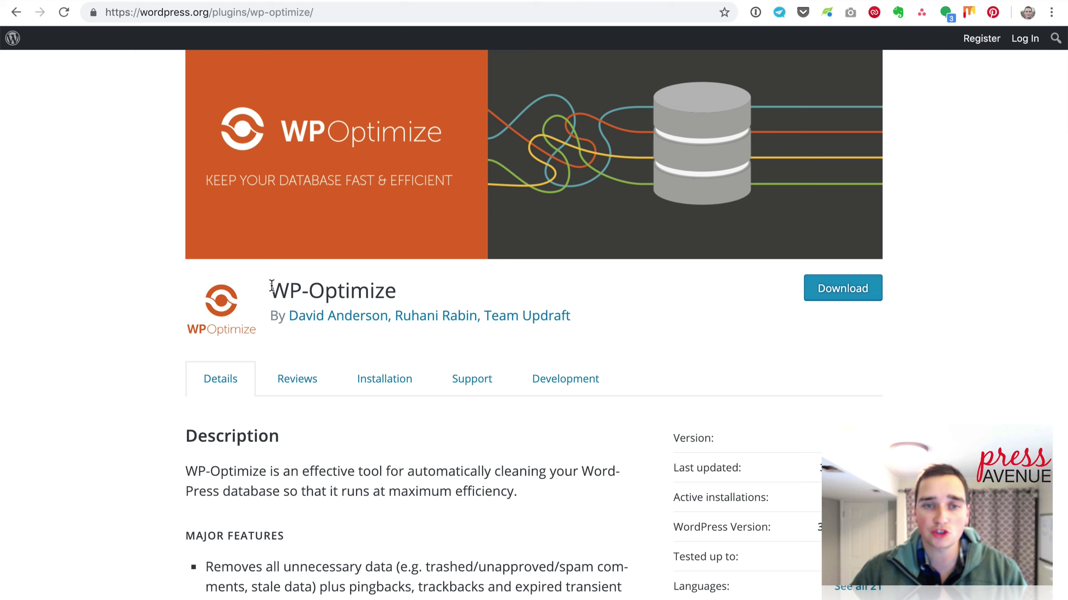
{"action": "left_click_drag", "start_coordinate": [269, 290], "coordinate": [420, 290]}
{"action": "left_click", "coordinate": [447, 292]}
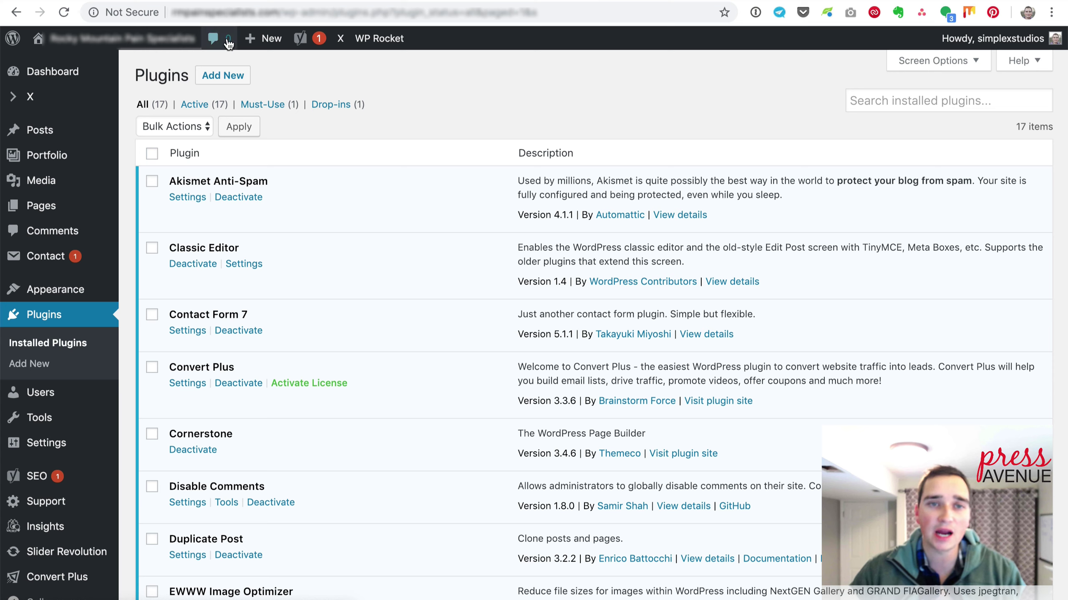
- Search the Add Plugins page for 'wp optimize'
{"action": "left_click", "coordinate": [224, 76]}
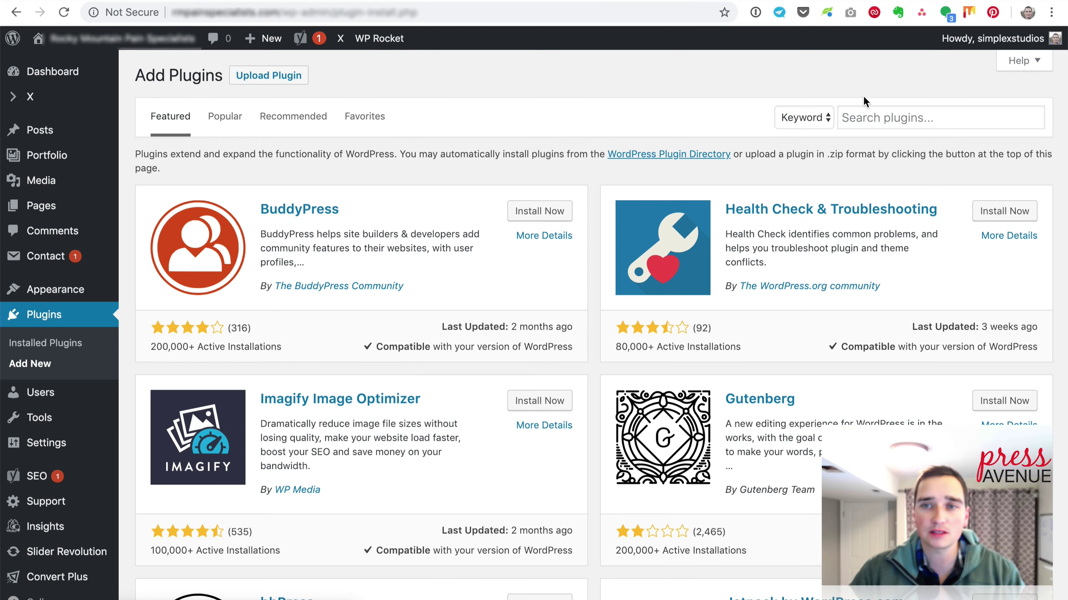
{"action": "left_click", "coordinate": [873, 112]}
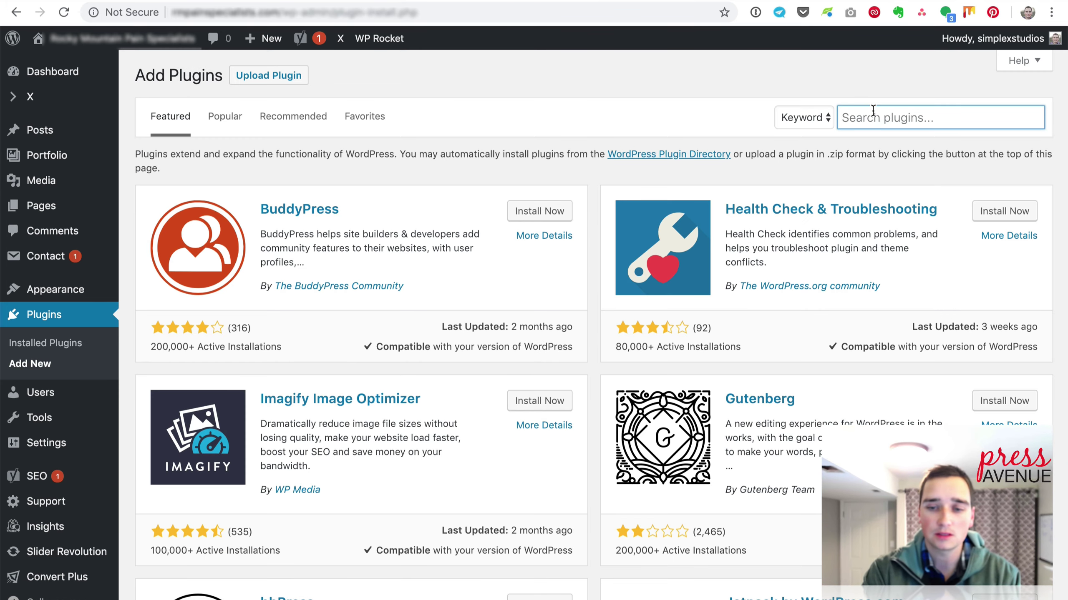
{"action": "type", "text": "wp optimiz"}
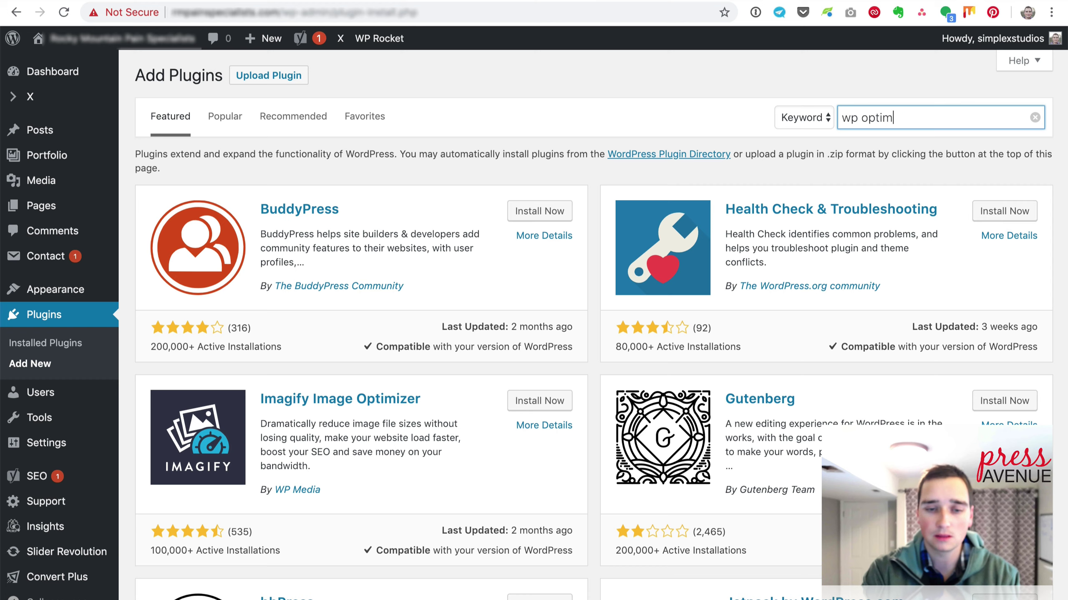
{"action": "type", "text": "e"}
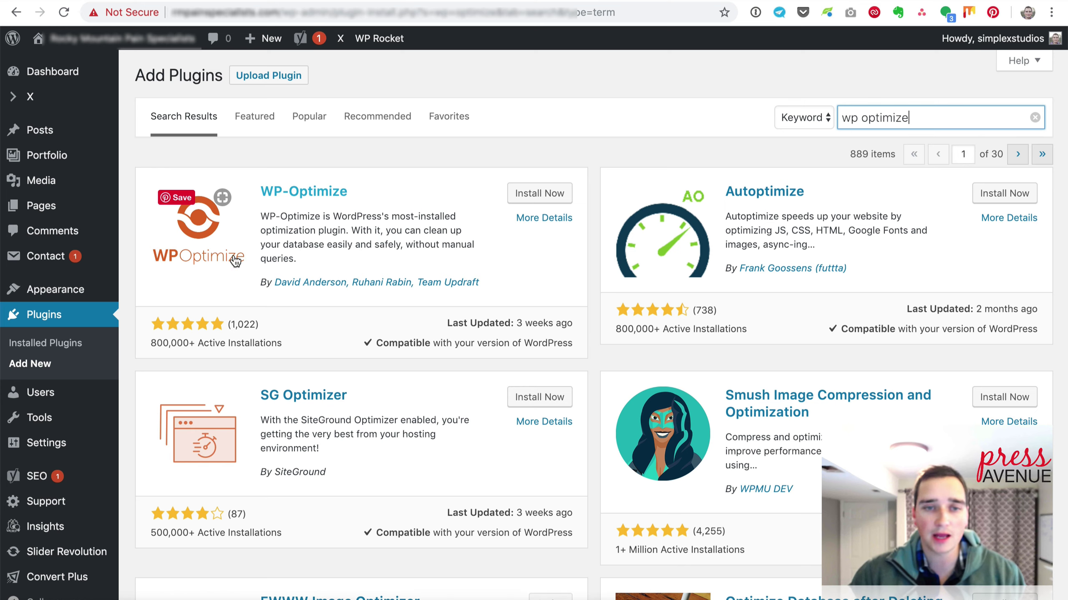
- Check WP-Optimize's 800,000+ active installations and last-updated date, then install it
{"action": "left_click_drag", "start_coordinate": [152, 342], "coordinate": [294, 348]}
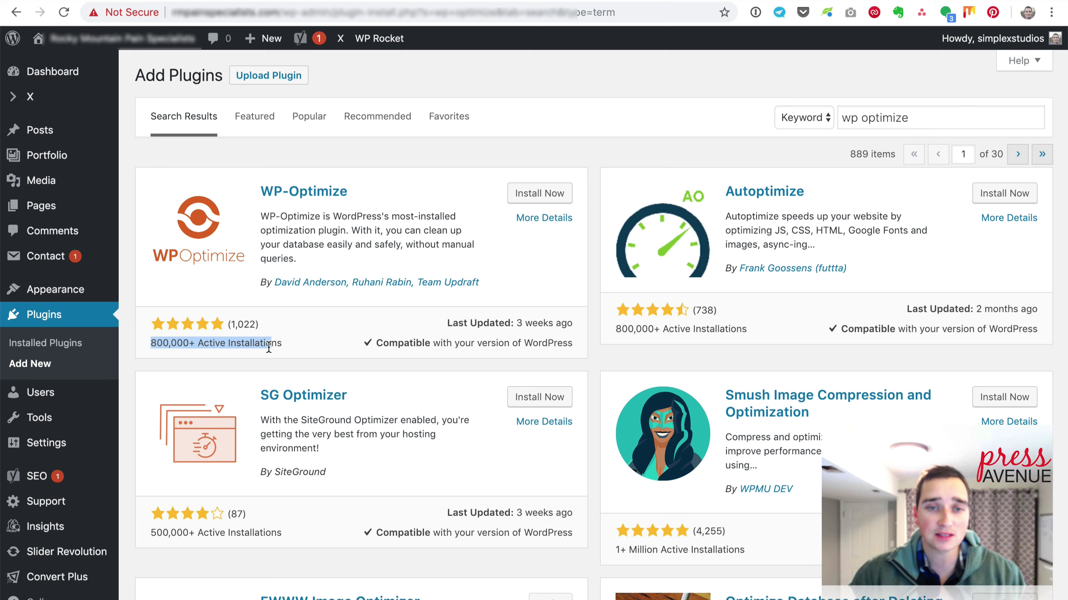
{"action": "left_click", "coordinate": [309, 353]}
{"action": "left_click_drag", "start_coordinate": [486, 322], "coordinate": [554, 323]}
{"action": "left_click", "coordinate": [553, 324]}
{"action": "left_click", "coordinate": [513, 198]}
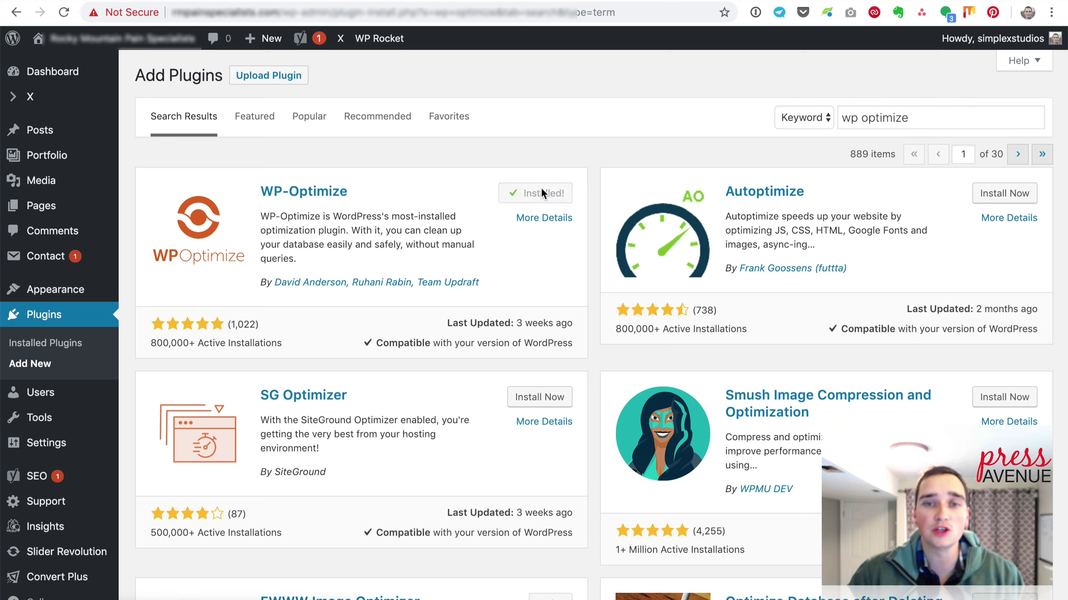
- Activate WP-Optimize and go to its Settings page from the admin sidebar
{"action": "left_click", "coordinate": [545, 202]}
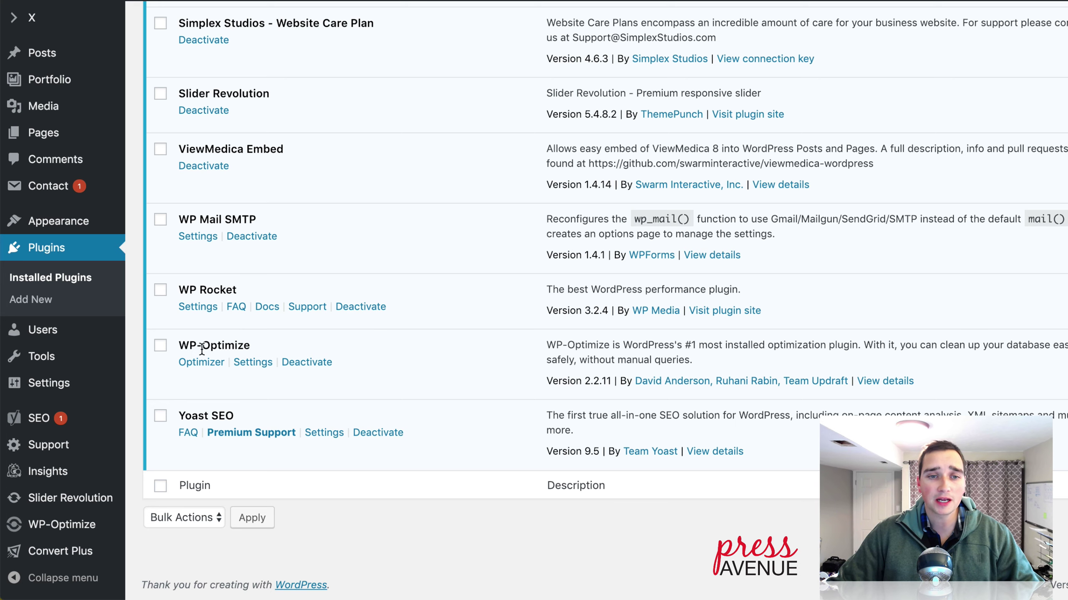
{"action": "left_click_drag", "start_coordinate": [180, 345], "coordinate": [252, 346]}
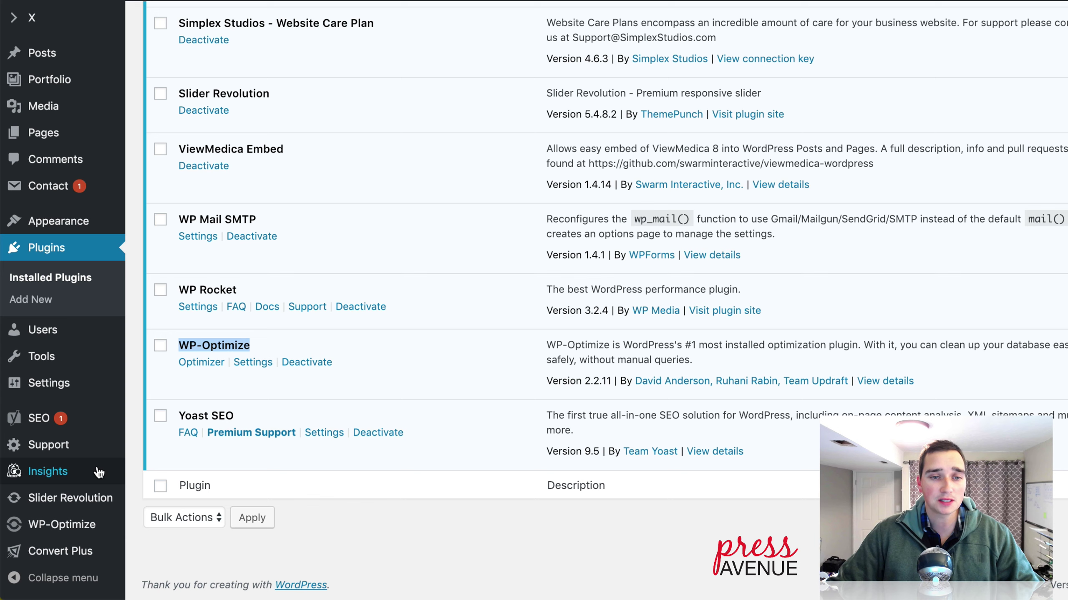
{"action": "mouse_move", "coordinate": [86, 526]}
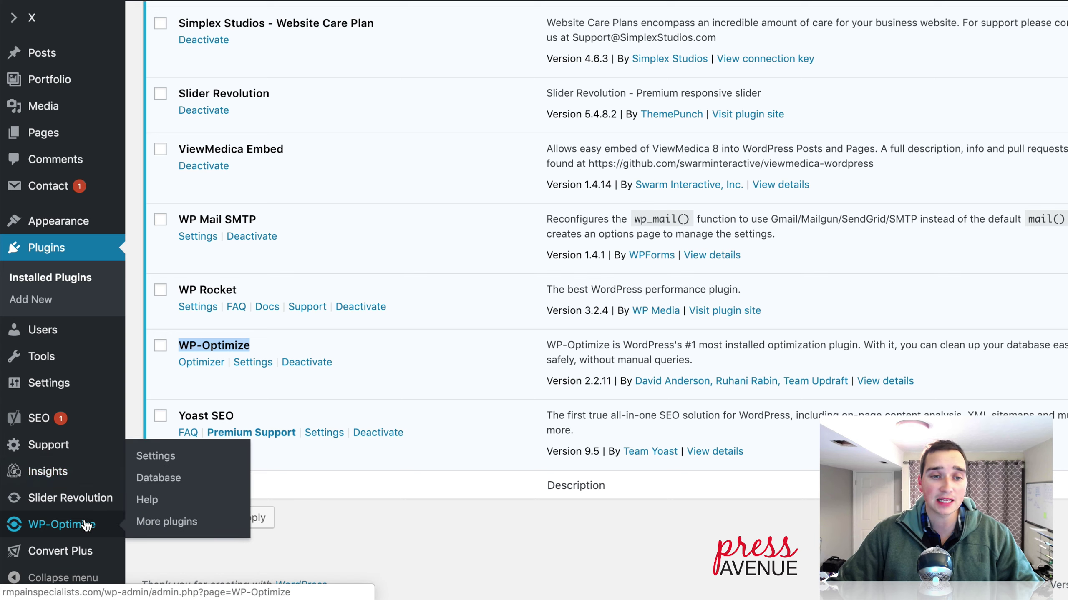
{"action": "left_click", "coordinate": [86, 526]}
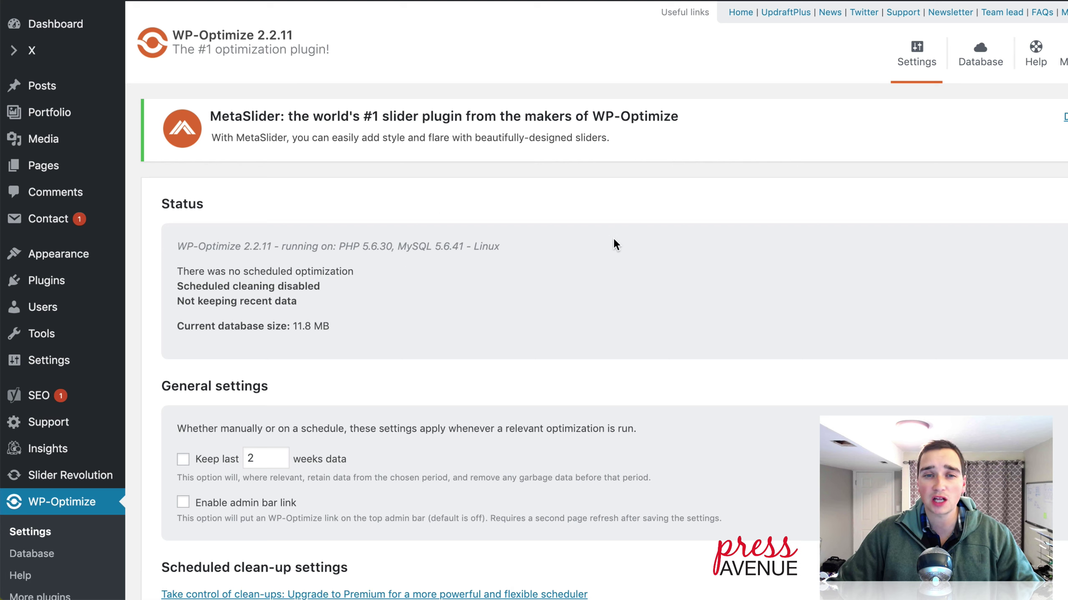
- Review the WP-Optimize header and tagline, then dismiss the MetaSlider promotion notice
{"action": "left_click_drag", "start_coordinate": [210, 35], "coordinate": [326, 40]}
{"action": "left_click", "coordinate": [267, 62]}
{"action": "left_click_drag", "start_coordinate": [187, 50], "coordinate": [320, 53]}
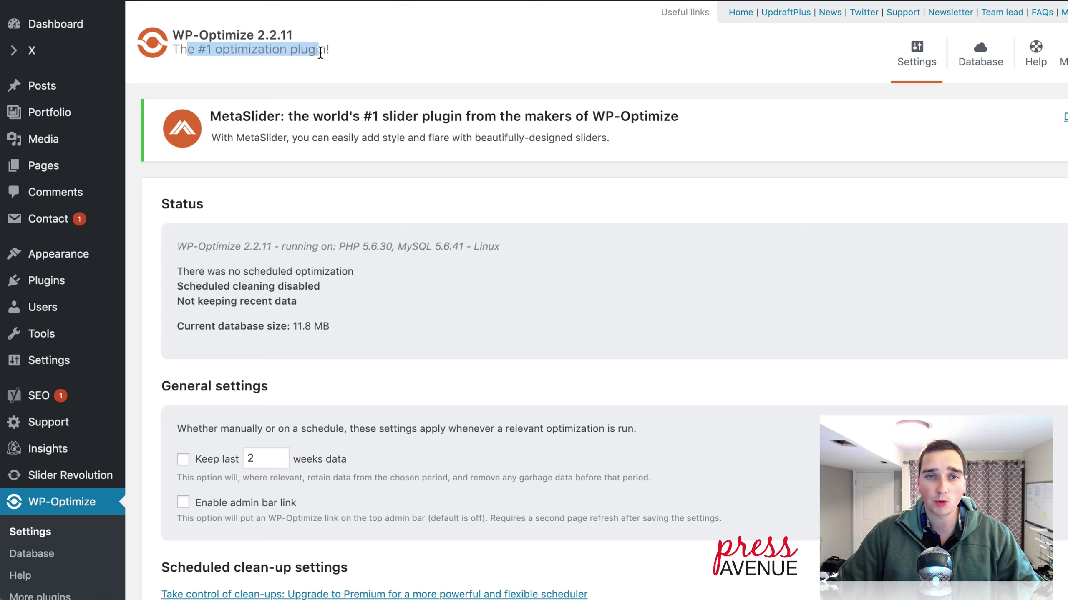
{"action": "left_click", "coordinate": [320, 53]}
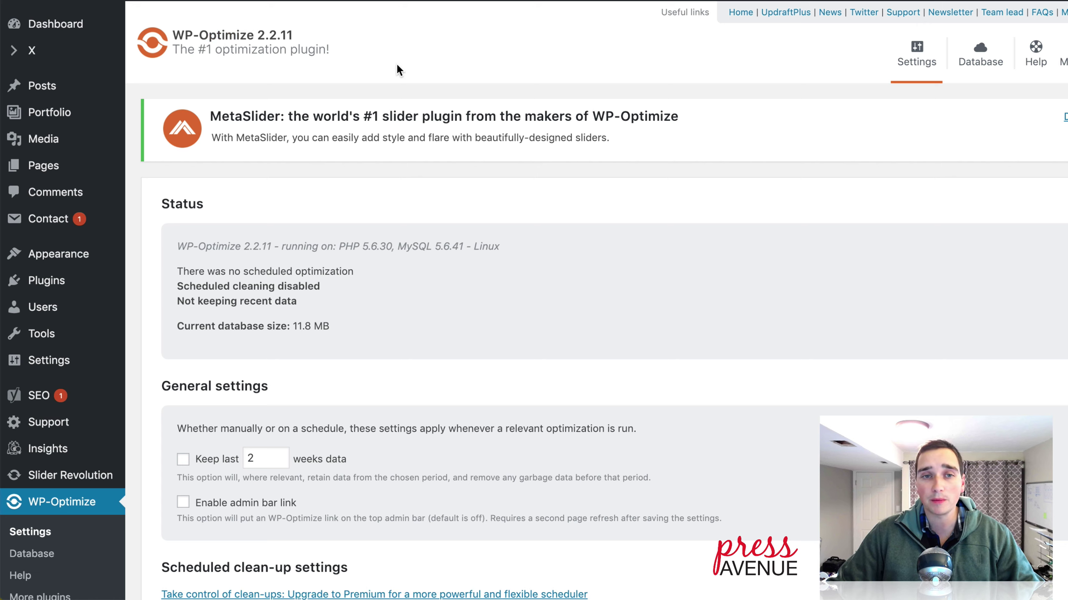
{"action": "left_click_drag", "start_coordinate": [221, 115], "coordinate": [693, 120]}
{"action": "left_click", "coordinate": [692, 121]}
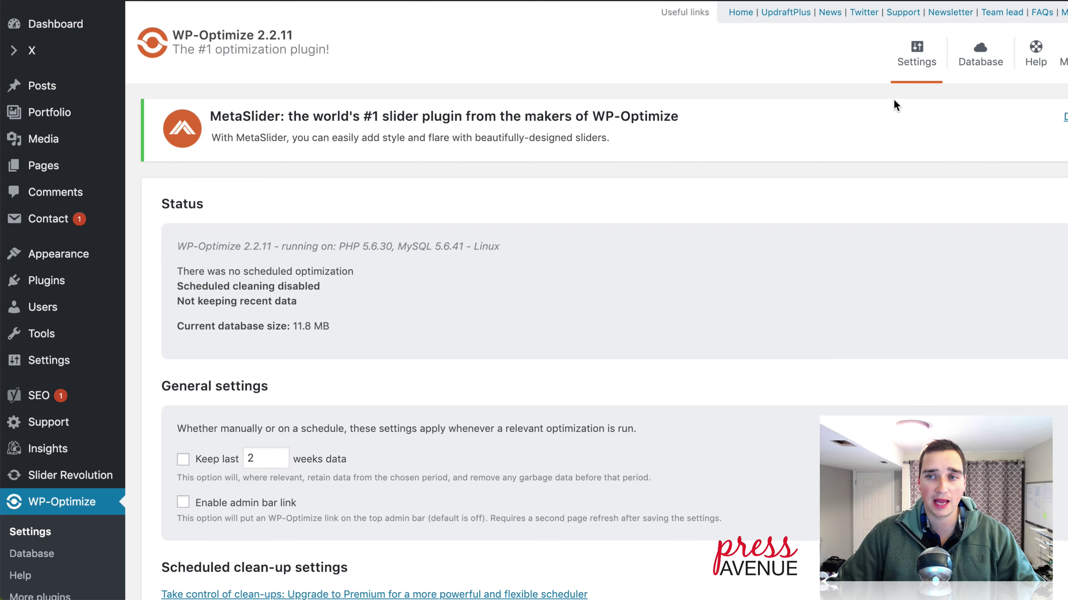
{"action": "left_click", "coordinate": [1065, 117]}
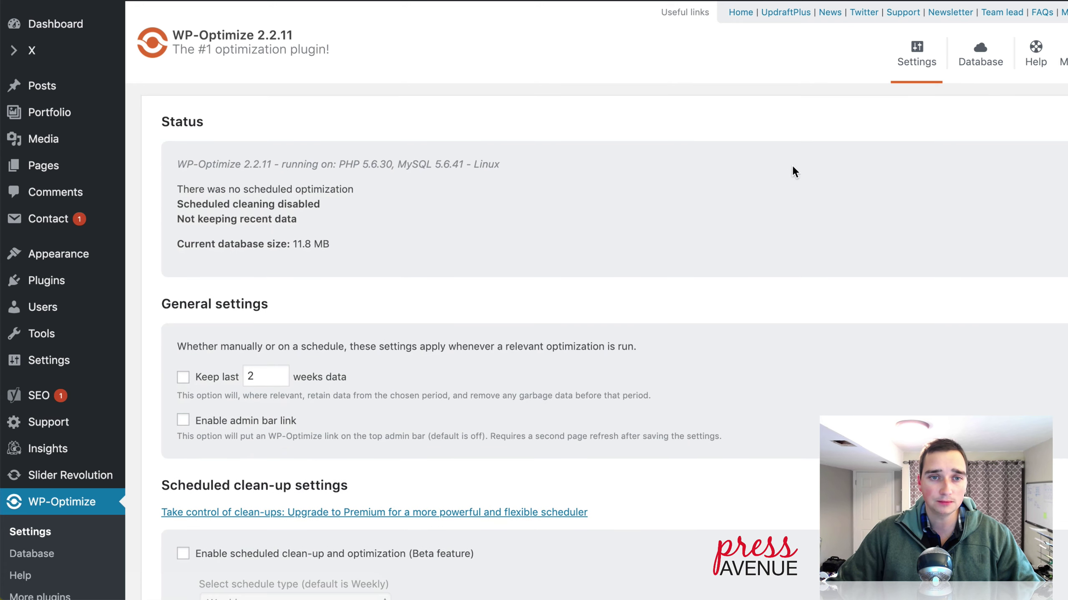
- Check the status section: 11.8 MB current database size and the PHP version
{"action": "scroll", "coordinate": [674, 167], "scroll_direction": "down", "scroll_amount": 2}
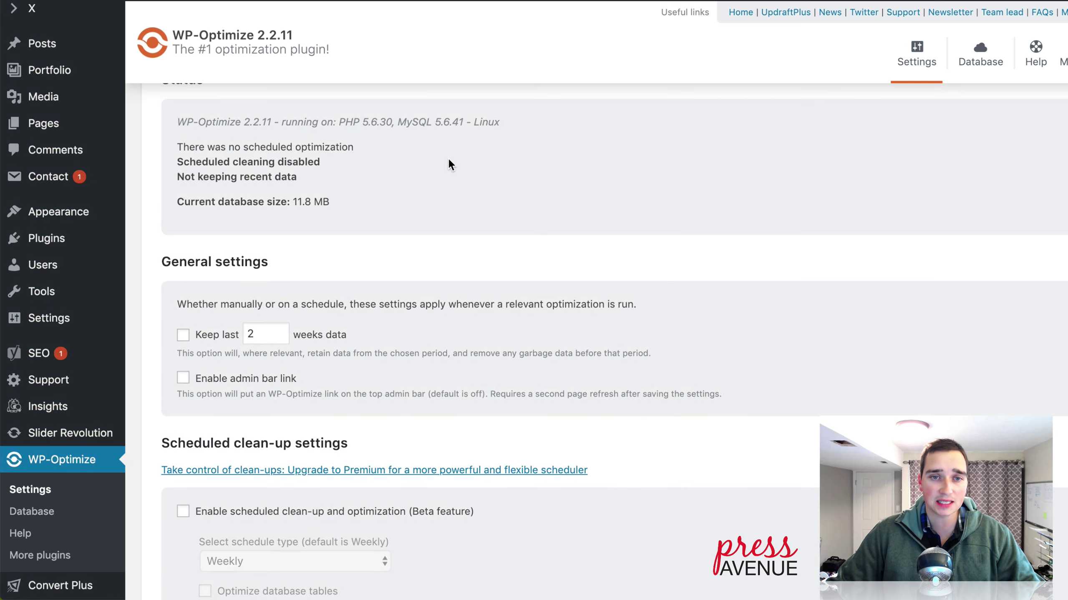
{"action": "left_click_drag", "start_coordinate": [195, 201], "coordinate": [335, 201]}
{"action": "left_click", "coordinate": [444, 195]}
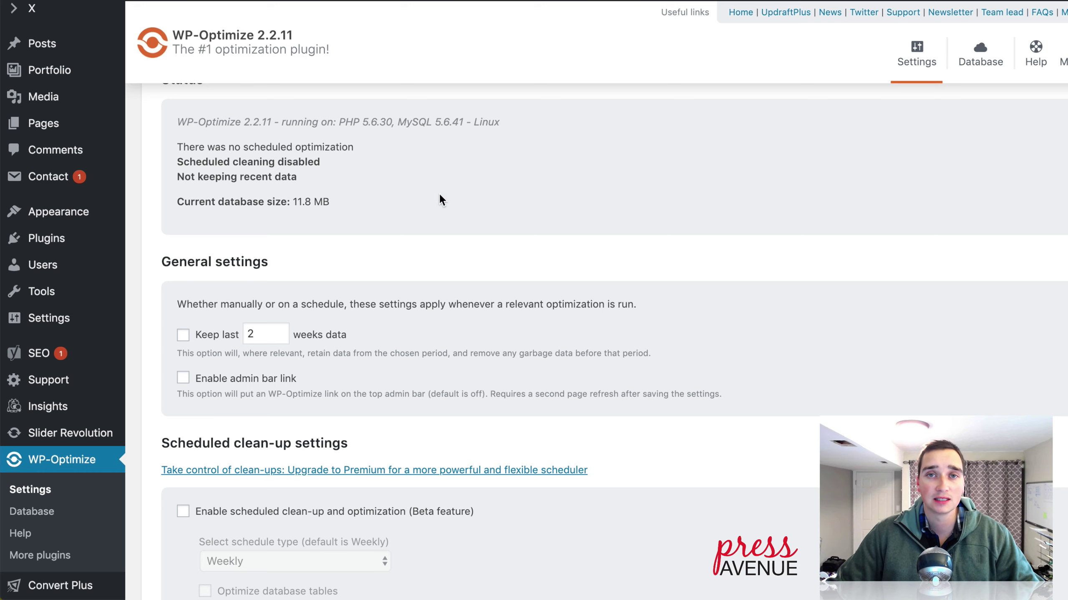
{"action": "left_click_drag", "start_coordinate": [293, 201], "coordinate": [318, 200]}
{"action": "left_click", "coordinate": [381, 207]}
{"action": "scroll", "coordinate": [381, 207], "scroll_direction": "up", "scroll_amount": 1}
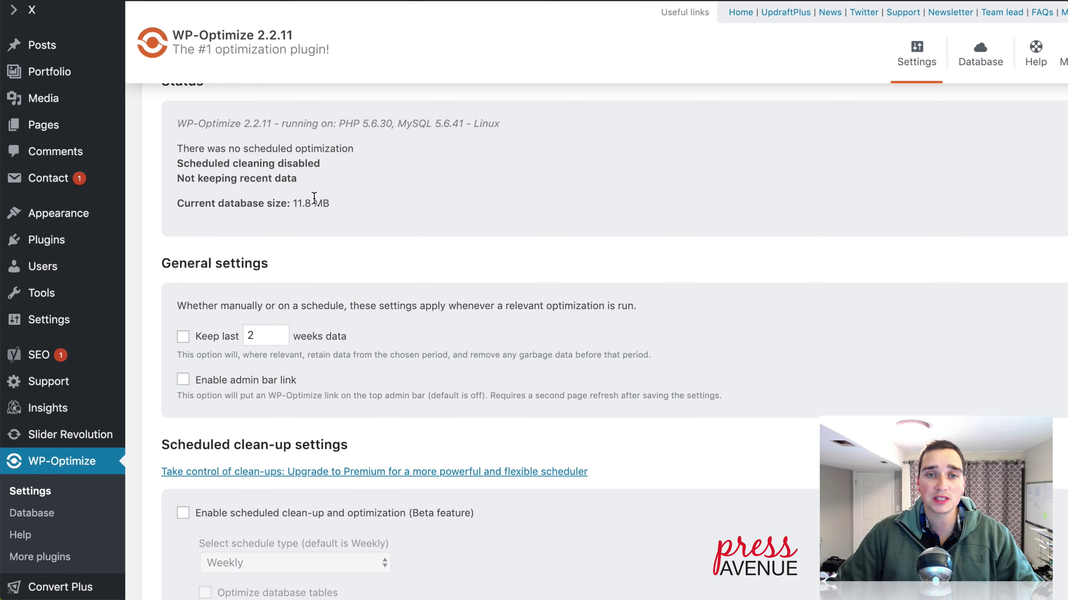
{"action": "left_click_drag", "start_coordinate": [285, 123], "coordinate": [399, 122]}
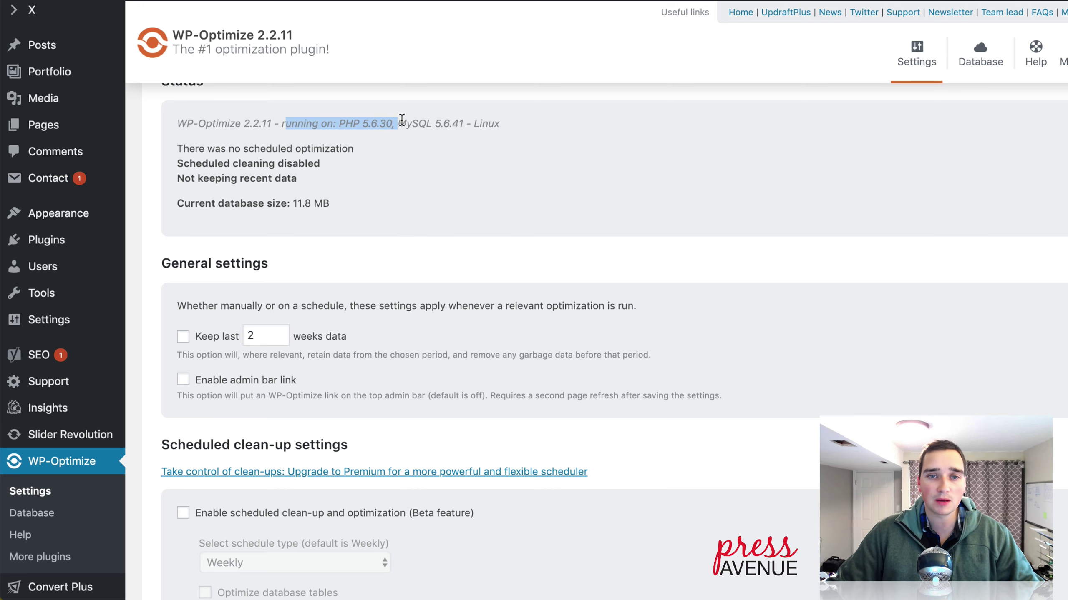
{"action": "left_click", "coordinate": [422, 122]}
- Scroll to General settings and read its explanation text
{"action": "scroll", "coordinate": [429, 220], "scroll_direction": "down", "scroll_amount": 3}
{"action": "scroll", "coordinate": [429, 288], "scroll_direction": "down", "scroll_amount": 5}
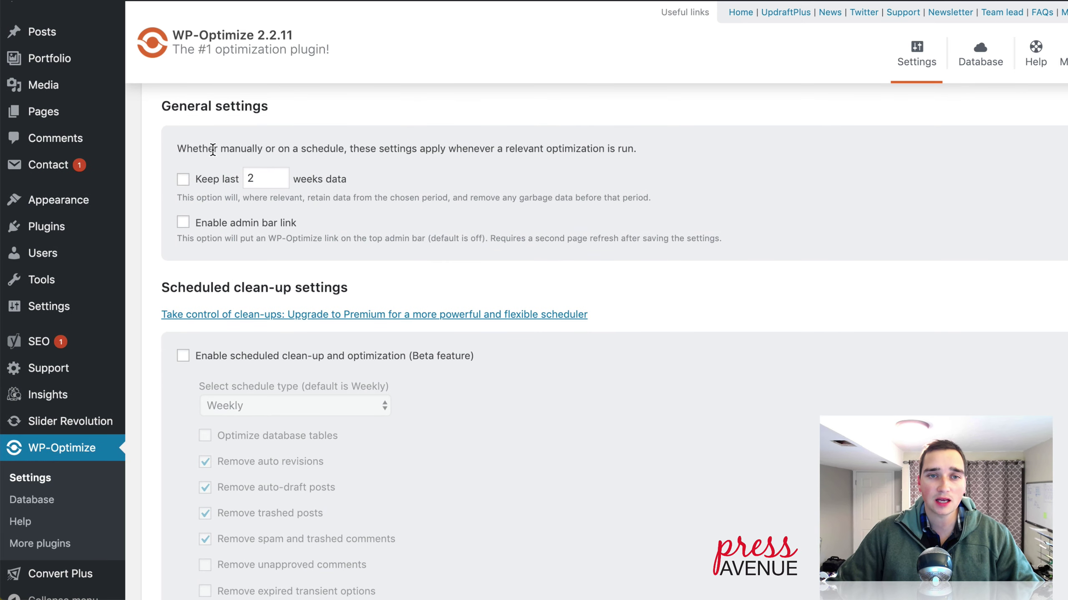
{"action": "left_click_drag", "start_coordinate": [197, 149], "coordinate": [633, 146]}
{"action": "left_click", "coordinate": [576, 147]}
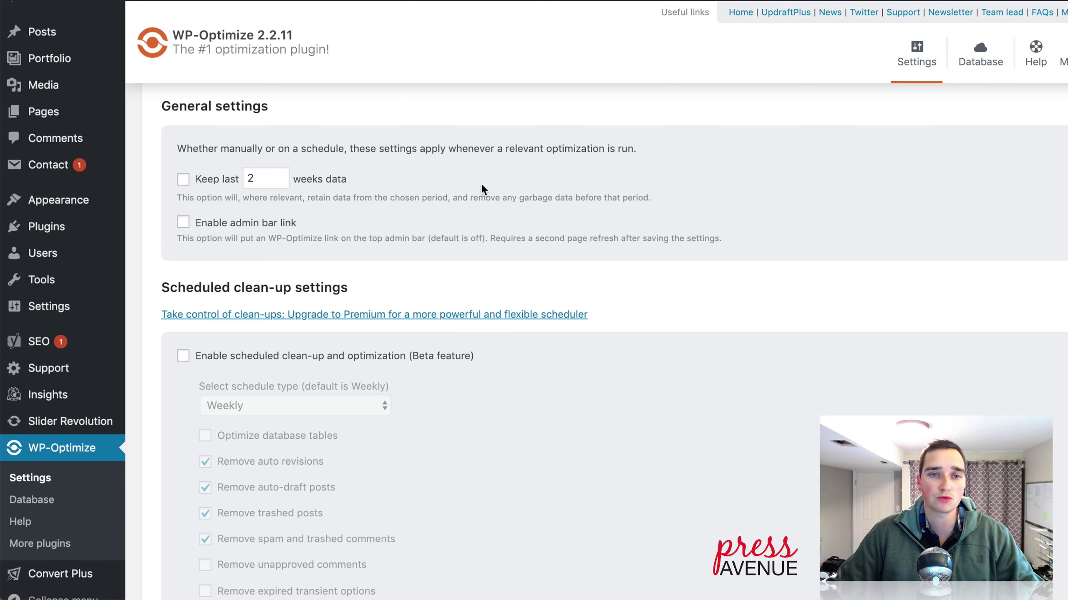
- Toggle 'Keep last 2 weeks data' on and then back off
{"action": "scroll", "coordinate": [482, 186], "scroll_direction": "down", "scroll_amount": 2}
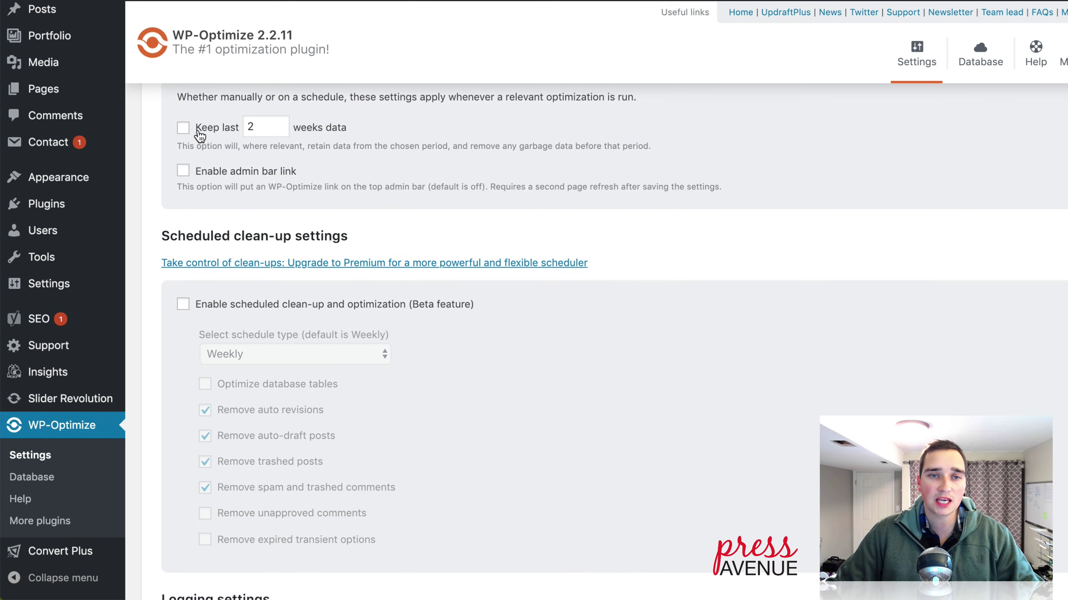
{"action": "left_click", "coordinate": [255, 128]}
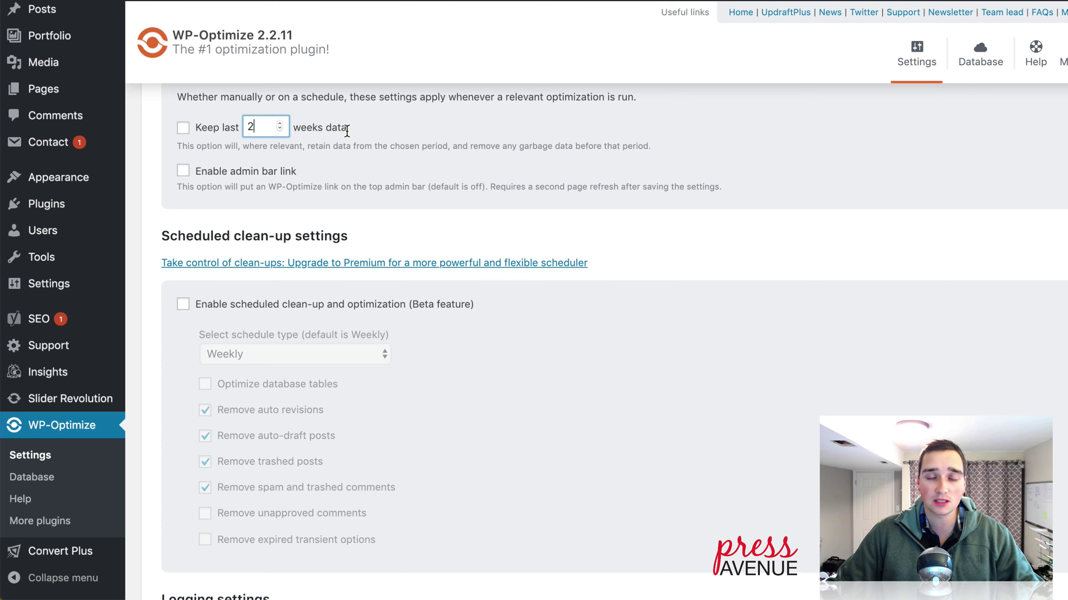
{"action": "left_click", "coordinate": [182, 128]}
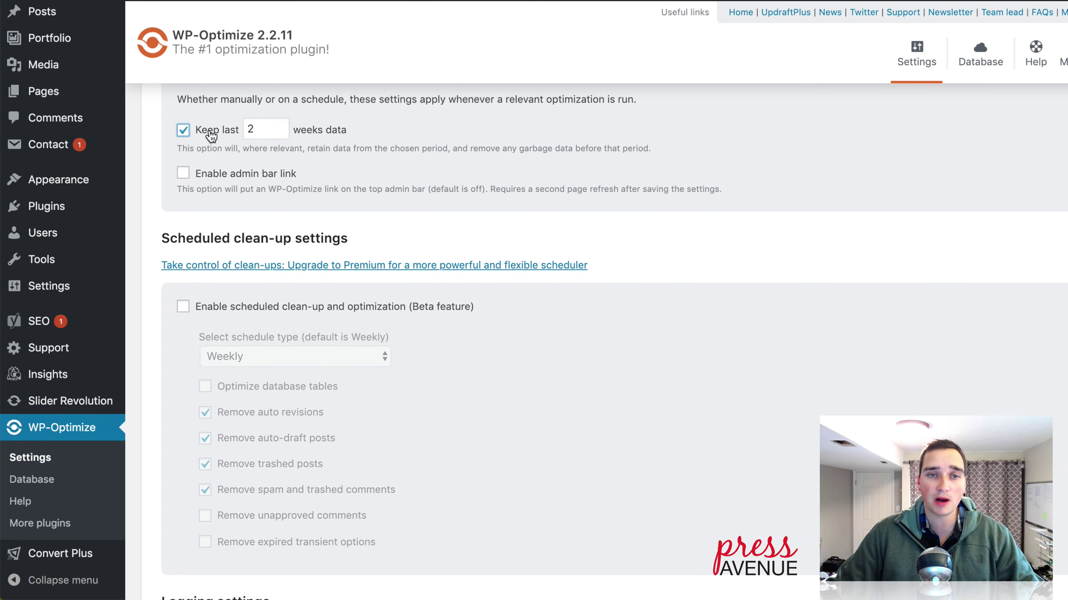
{"action": "left_click", "coordinate": [182, 129]}
- Tick the WP-Optimize admin bar link option and save the settings
{"action": "scroll", "coordinate": [489, 158], "scroll_direction": "down", "scroll_amount": 2}
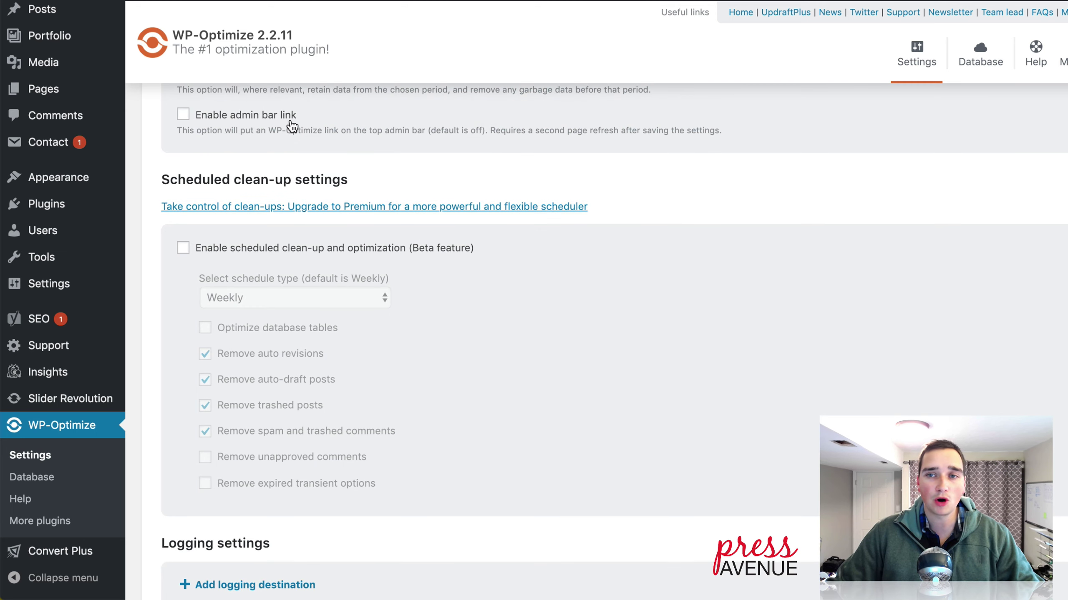
{"action": "left_click", "coordinate": [182, 114]}
{"action": "scroll", "coordinate": [488, 173], "scroll_direction": "down", "scroll_amount": 5}
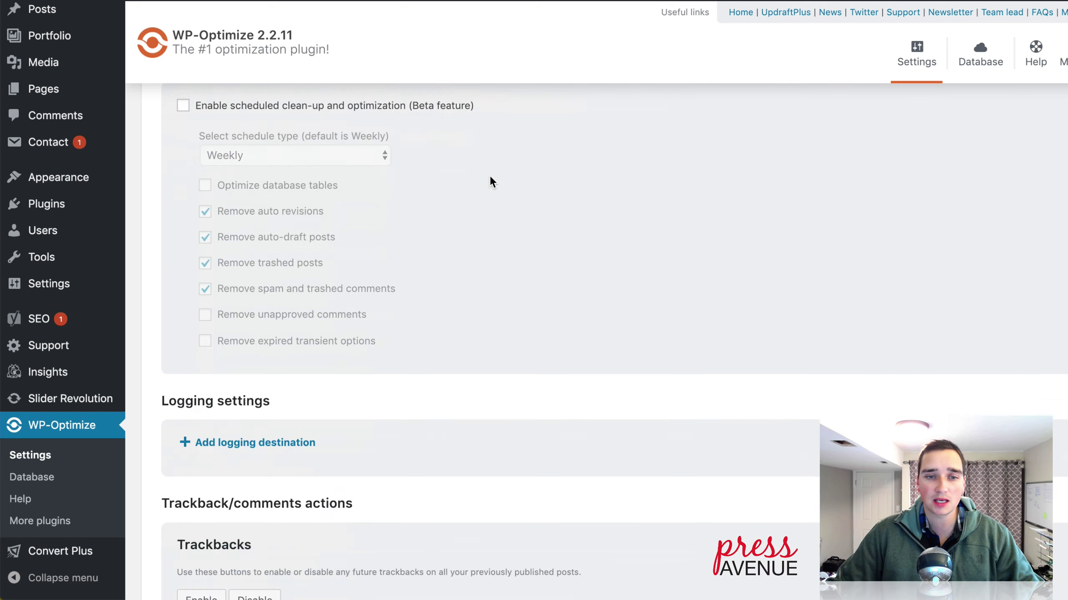
{"action": "scroll", "coordinate": [490, 181], "scroll_direction": "down", "scroll_amount": 6}
{"action": "left_click", "coordinate": [206, 504]}
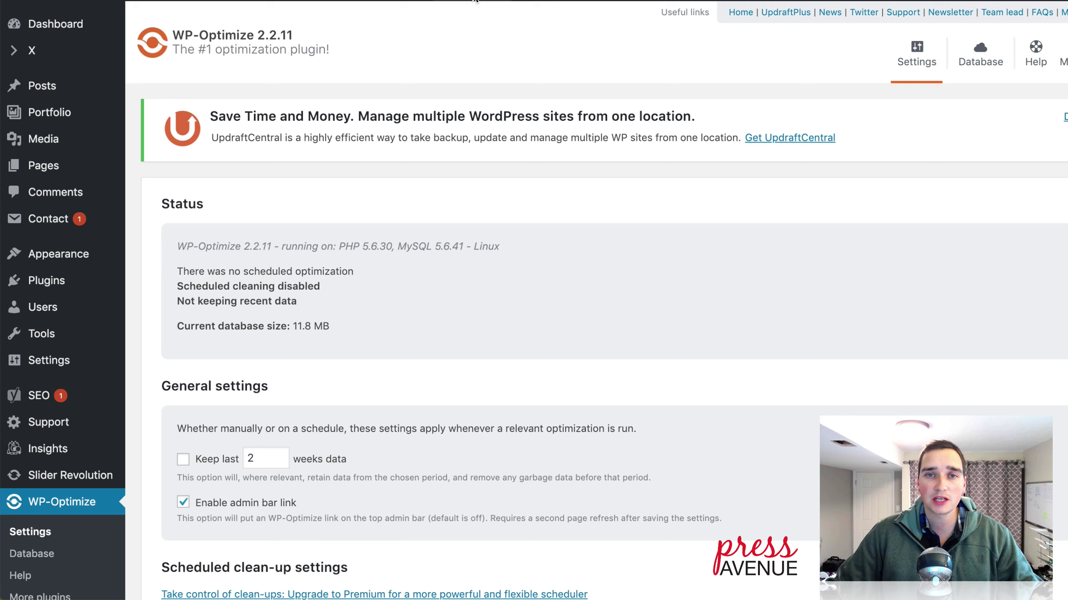
- Uncheck 'Enable admin bar link' again
{"action": "mouse_move", "coordinate": [475, 1]}
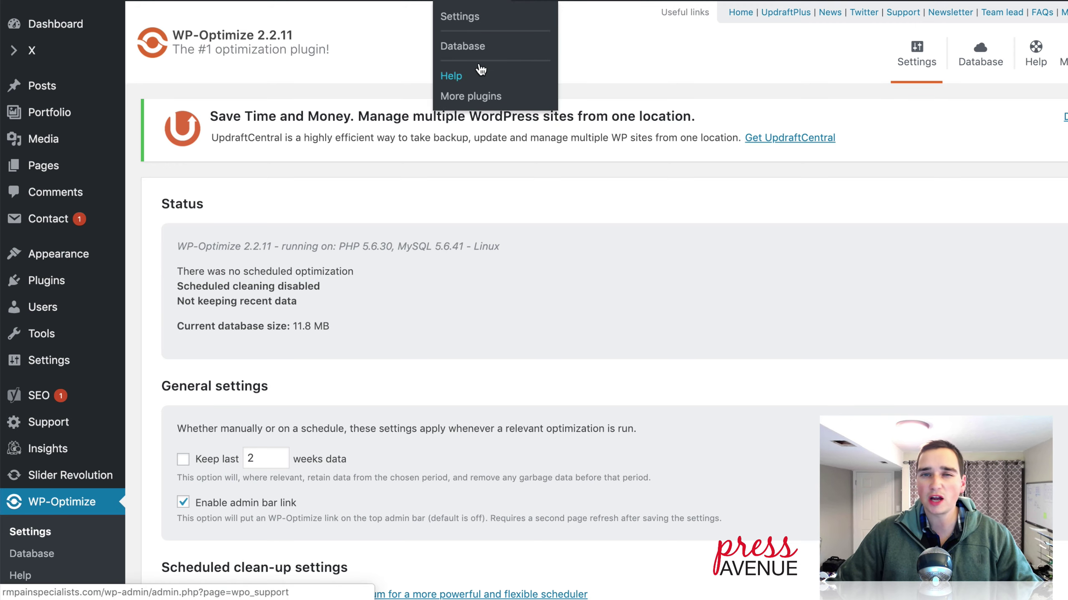
{"action": "scroll", "coordinate": [363, 365], "scroll_direction": "down", "scroll_amount": 5}
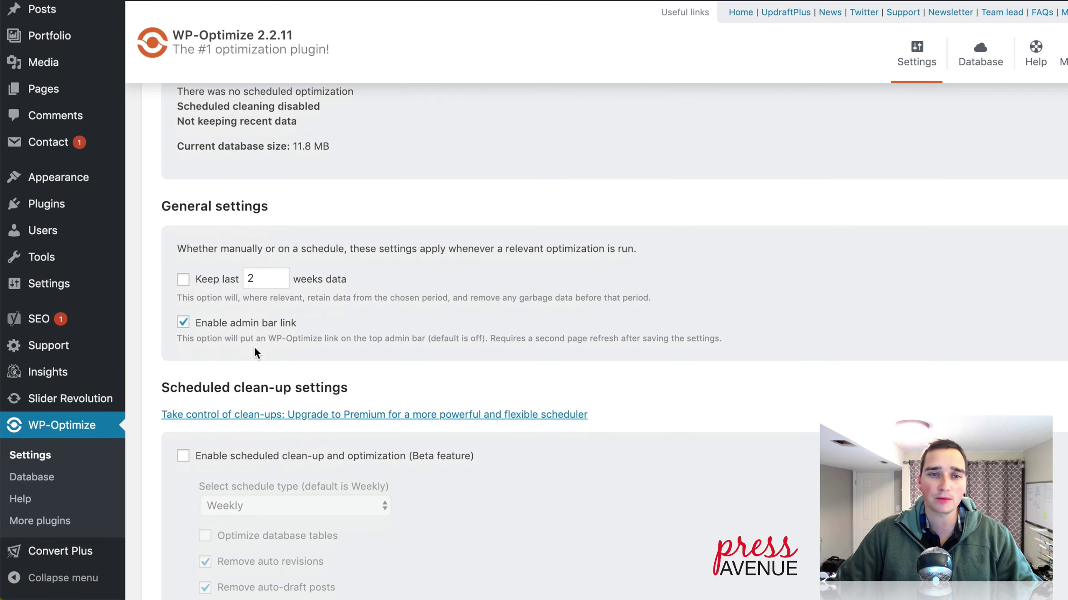
{"action": "left_click", "coordinate": [183, 322]}
{"action": "scroll", "coordinate": [515, 374], "scroll_direction": "down", "scroll_amount": 2}
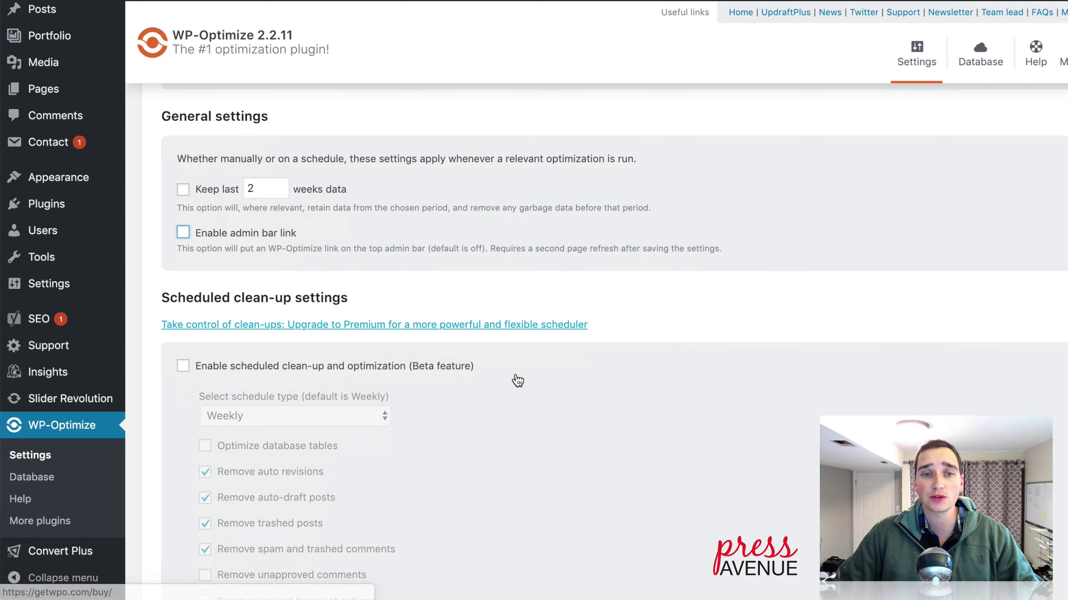
{"action": "scroll", "coordinate": [515, 377], "scroll_direction": "down", "scroll_amount": 4}
{"action": "left_click_drag", "start_coordinate": [170, 134], "coordinate": [368, 133]}
- Enable scheduled clean-up on a Weekly schedule and tick 'Optimize database tables'
{"action": "left_click", "coordinate": [381, 142]}
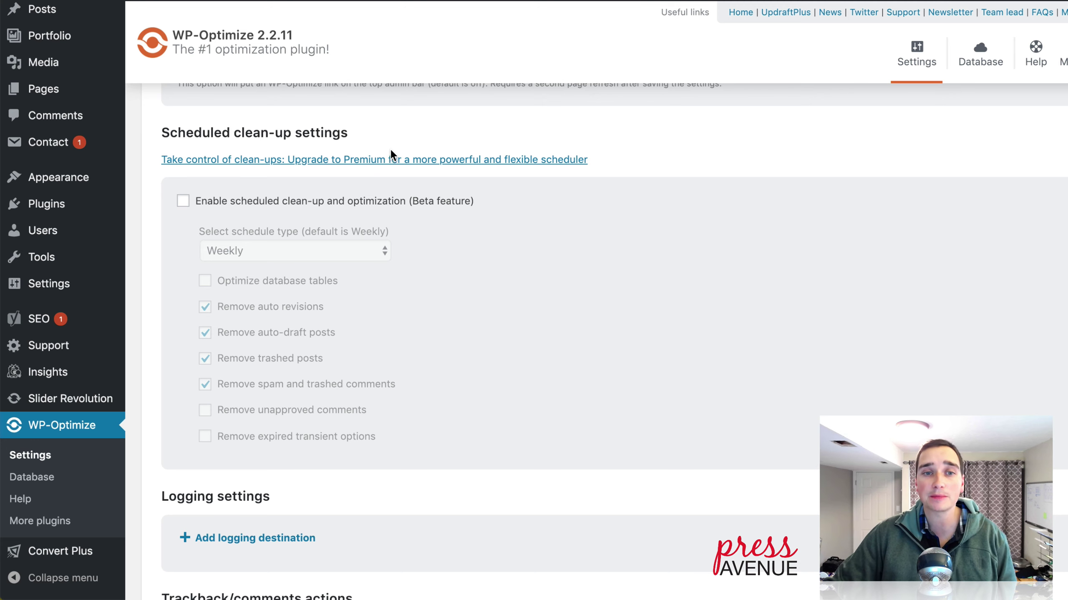
{"action": "scroll", "coordinate": [390, 149], "scroll_direction": "down", "scroll_amount": 1}
{"action": "left_click", "coordinate": [184, 164]}
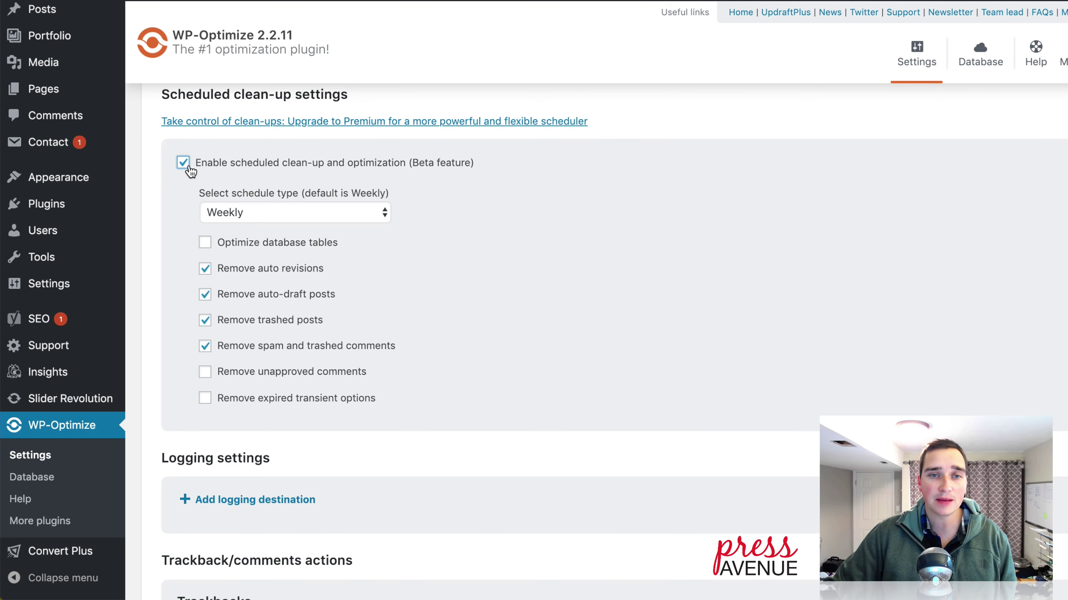
{"action": "left_click_drag", "start_coordinate": [236, 169], "coordinate": [463, 172]}
{"action": "left_click", "coordinate": [185, 161]}
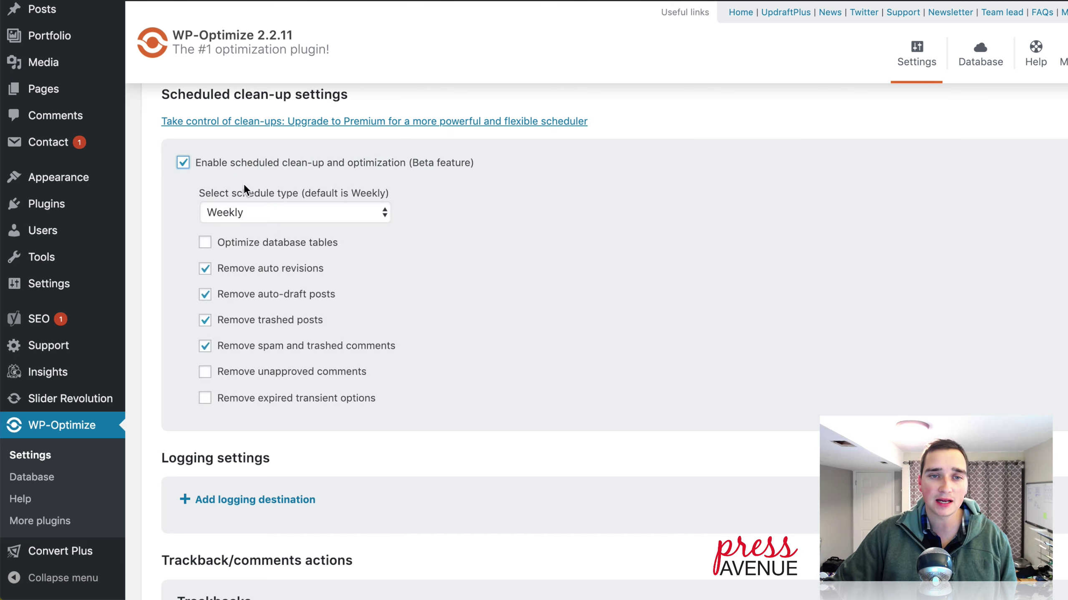
{"action": "left_click", "coordinate": [363, 213]}
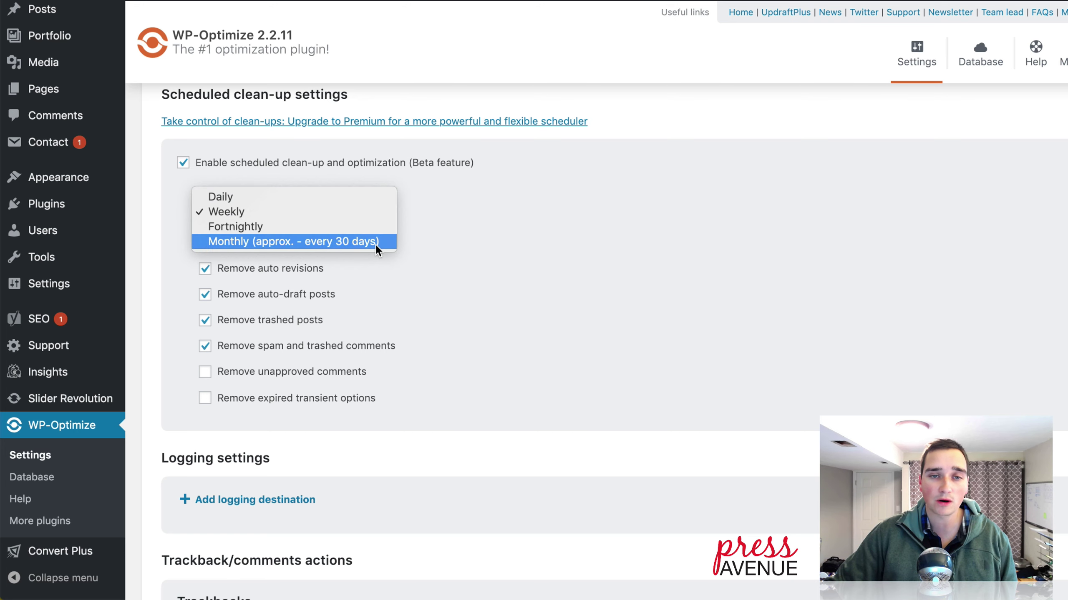
{"action": "left_click", "coordinate": [506, 257]}
{"action": "scroll", "coordinate": [506, 257], "scroll_direction": "down", "scroll_amount": 4}
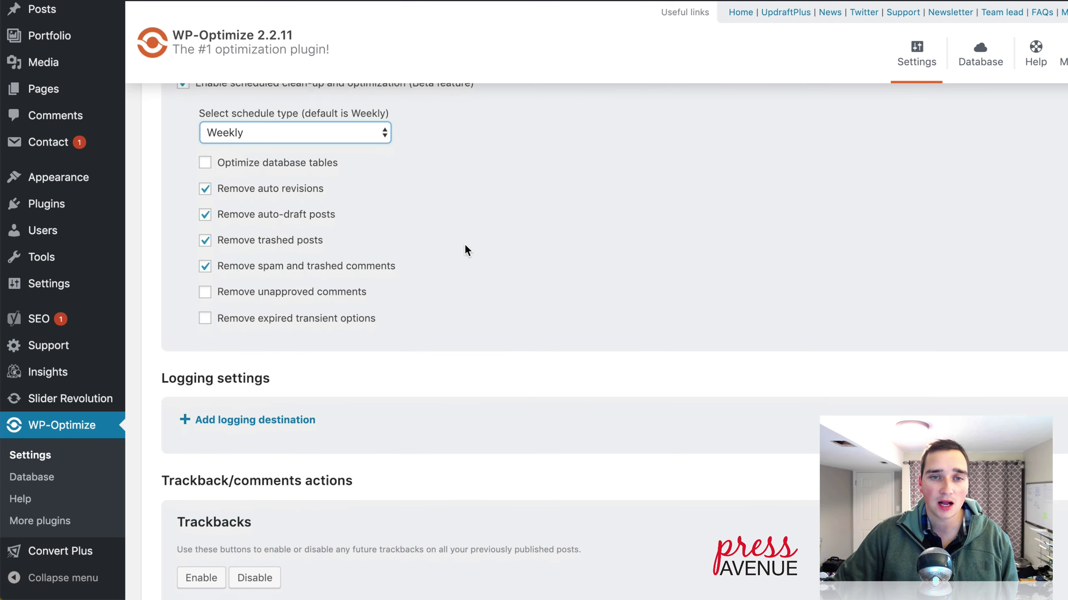
{"action": "left_click", "coordinate": [279, 166]}
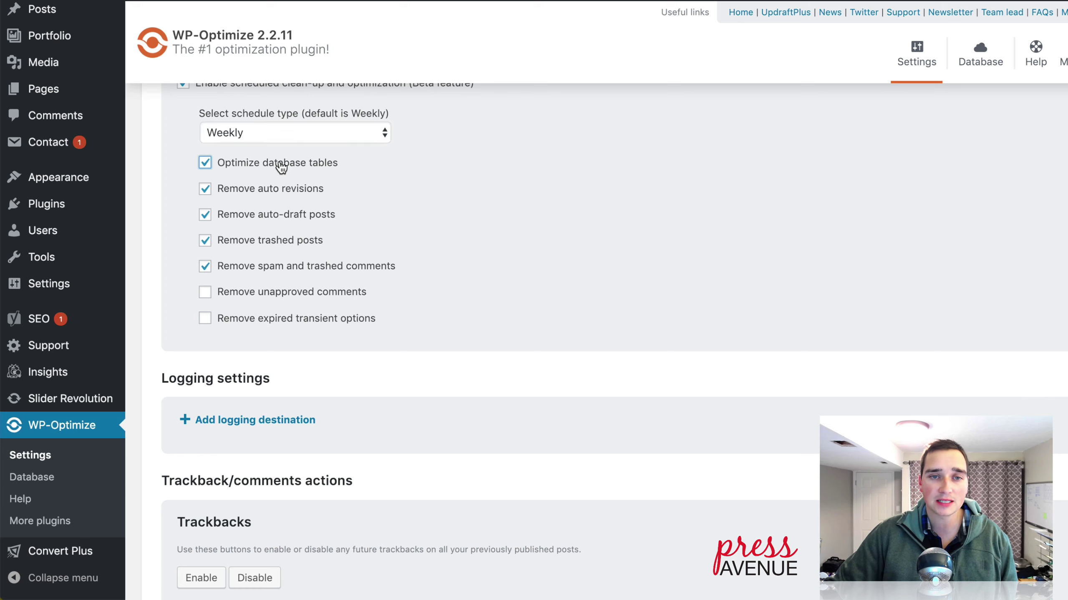
{"action": "left_click", "coordinate": [328, 217]}
{"action": "left_click", "coordinate": [326, 219]}
{"action": "scroll", "coordinate": [323, 243], "scroll_direction": "down", "scroll_amount": 3}
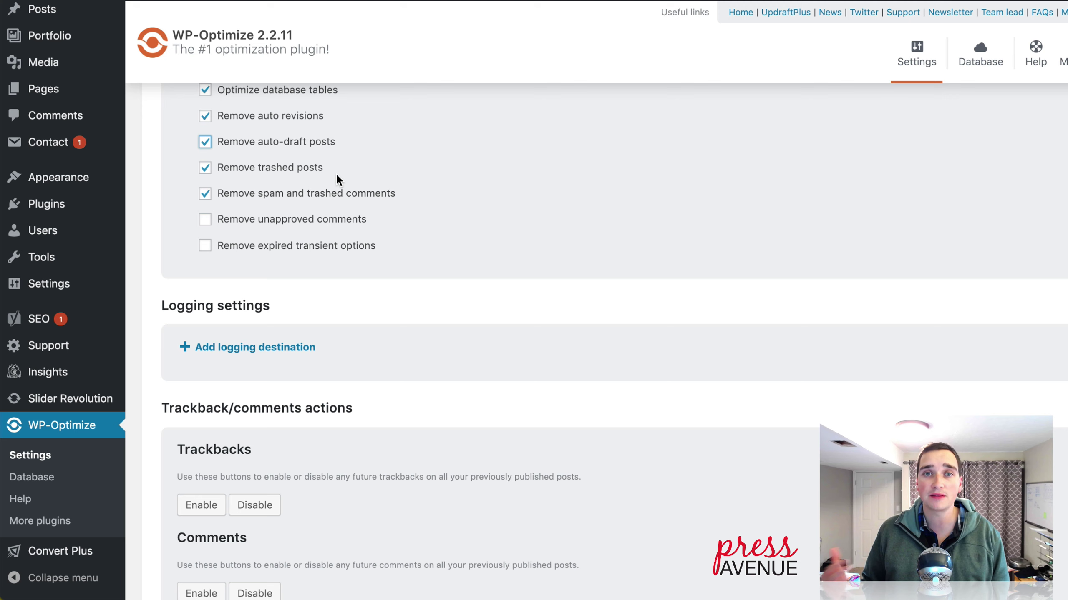
{"action": "scroll", "coordinate": [336, 176], "scroll_direction": "down", "scroll_amount": 2}
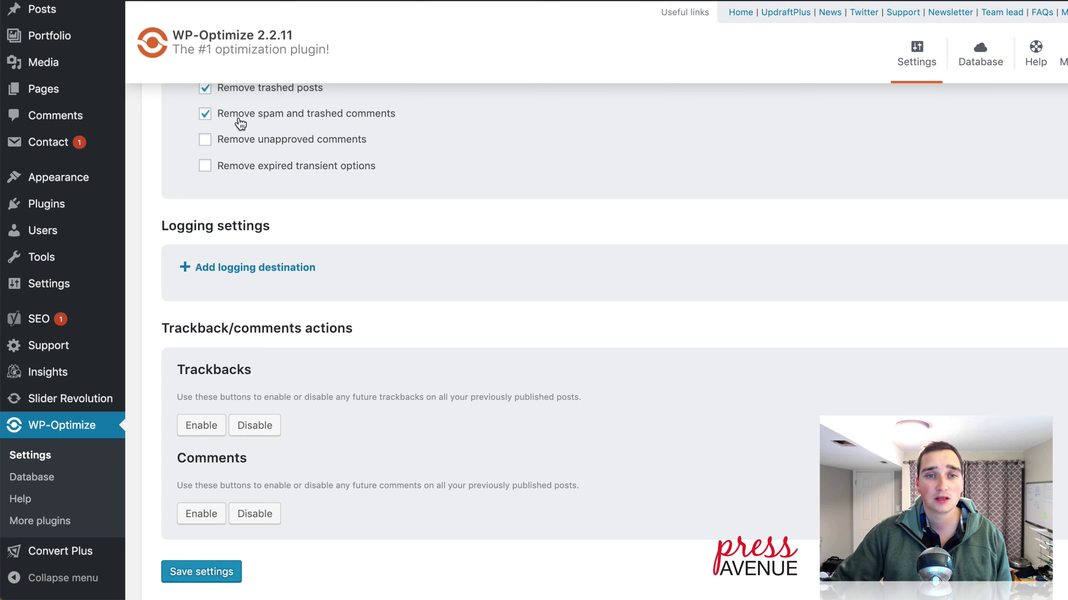
{"action": "scroll", "coordinate": [439, 154], "scroll_direction": "down", "scroll_amount": 2}
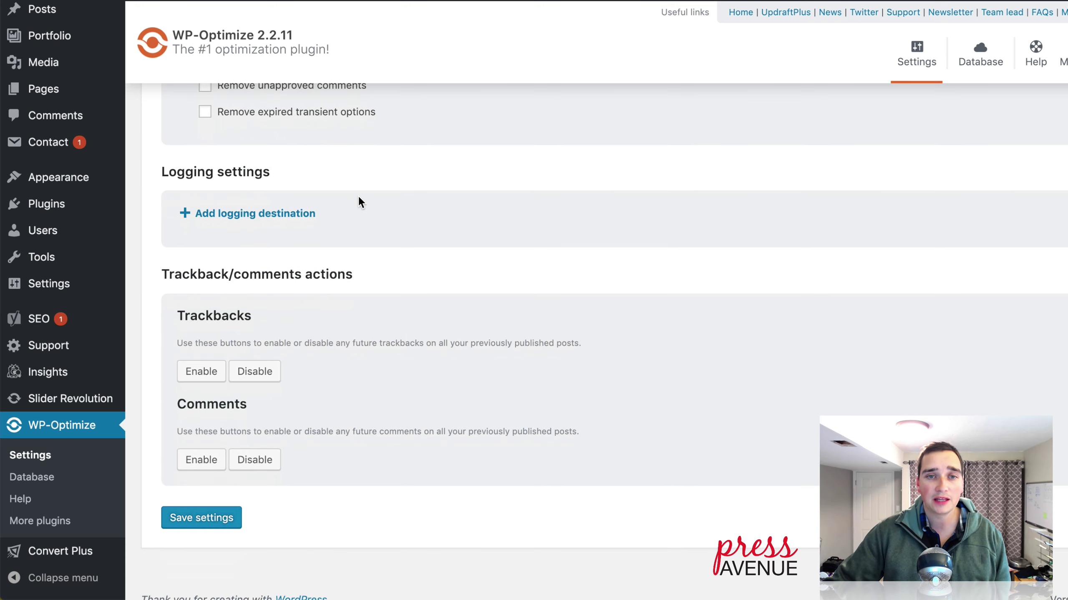
{"action": "scroll", "coordinate": [478, 125], "scroll_direction": "up", "scroll_amount": 1}
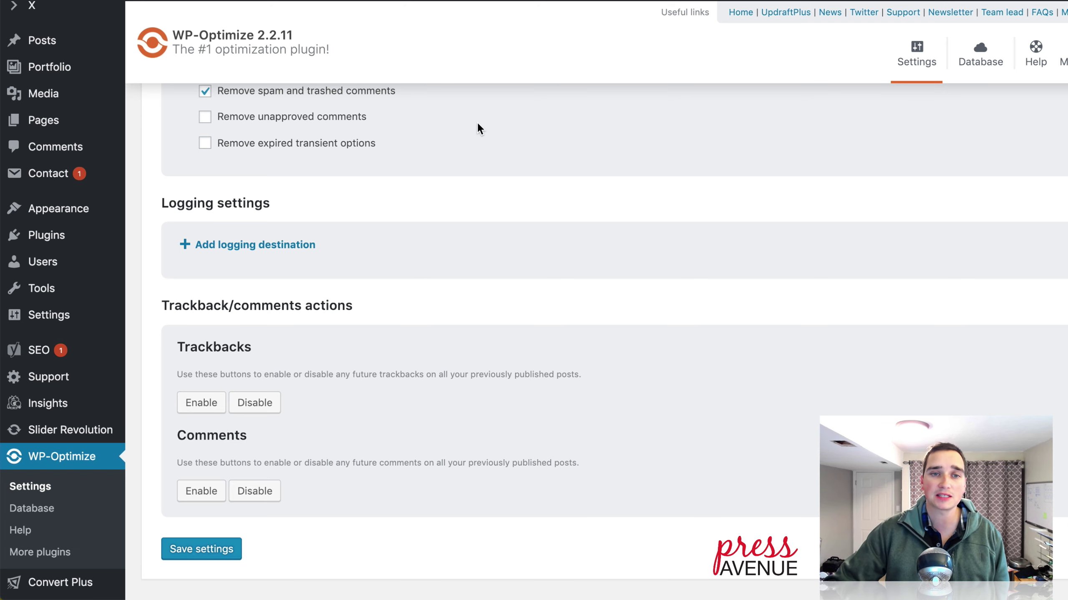
- Add a logging destination entry, leaving its destination unselected
{"action": "scroll", "coordinate": [482, 125], "scroll_direction": "down", "scroll_amount": 2}
{"action": "left_click", "coordinate": [267, 206]}
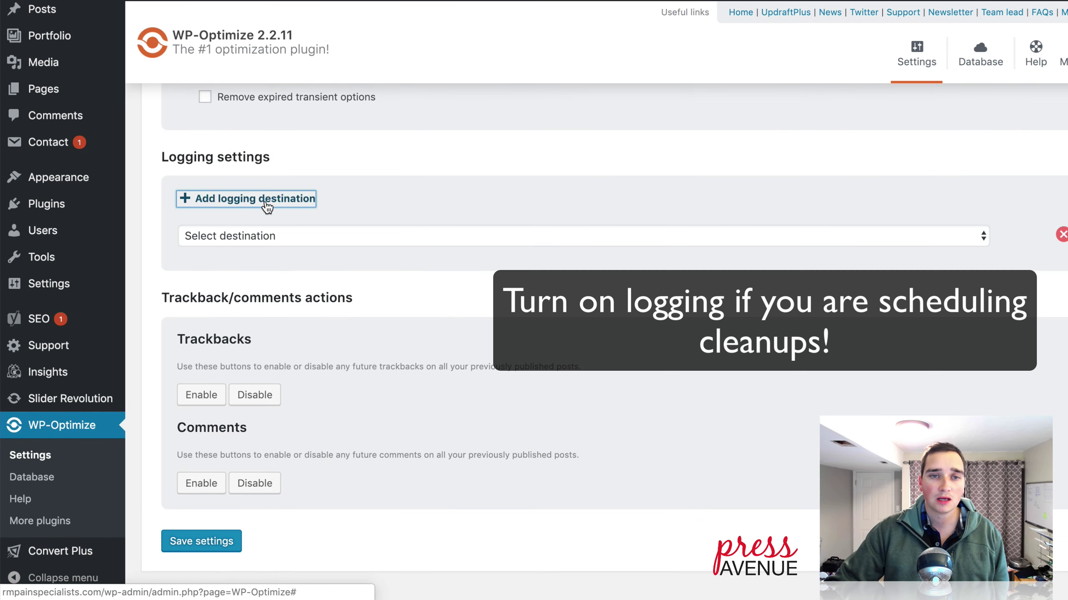
{"action": "left_click", "coordinate": [377, 235]}
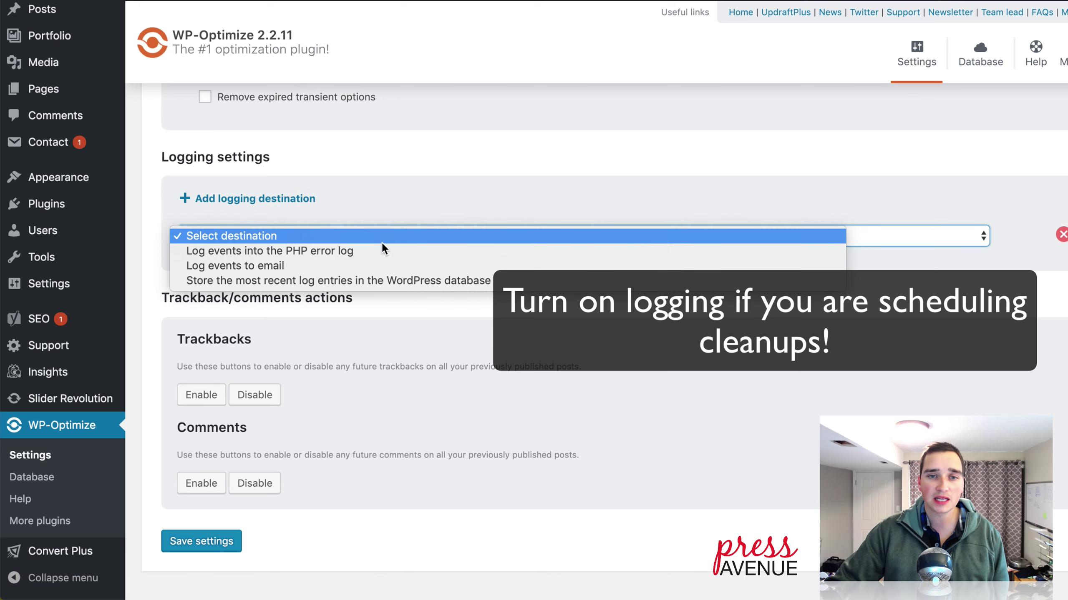
{"action": "left_click", "coordinate": [411, 237]}
- Review the Trackback/comments and UpdraftCentral sections, then go to WP-Optimize's Database page
{"action": "scroll", "coordinate": [331, 296], "scroll_direction": "down", "scroll_amount": 2}
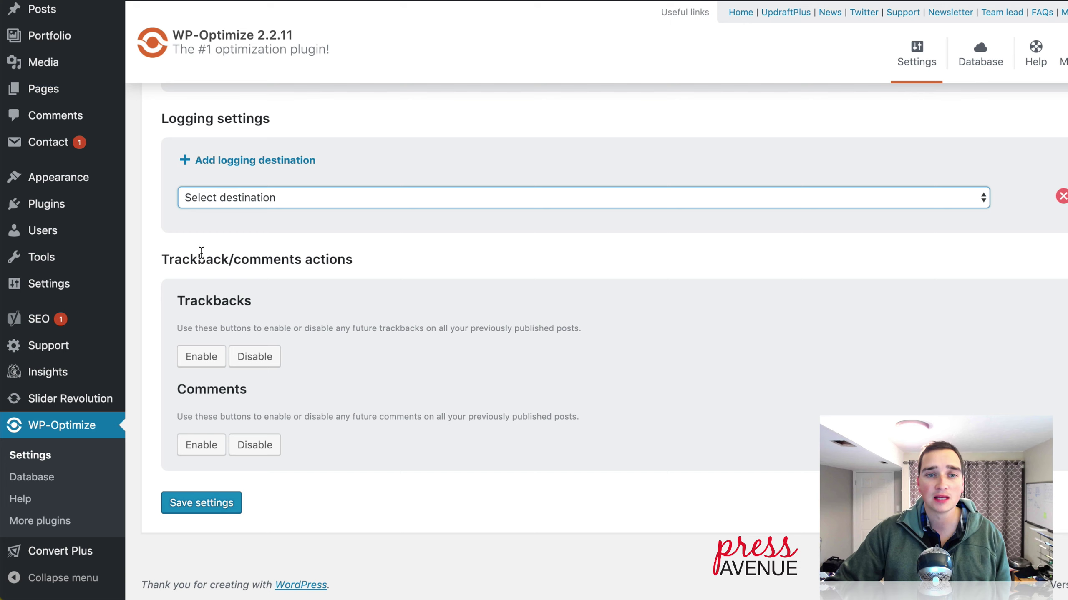
{"action": "left_click_drag", "start_coordinate": [163, 257], "coordinate": [353, 258]}
{"action": "left_click", "coordinate": [352, 258]}
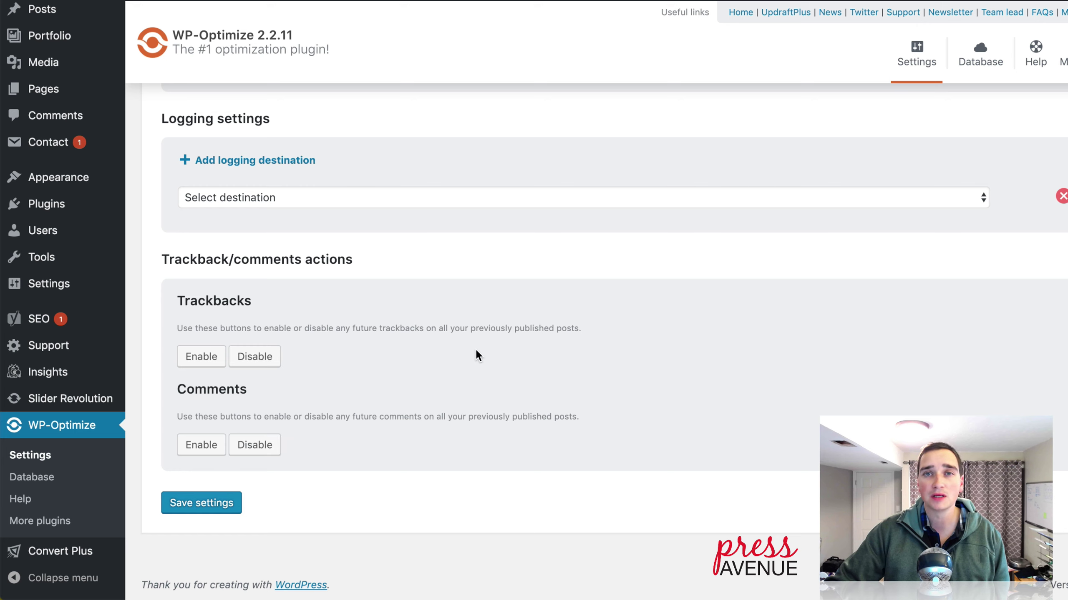
{"action": "left_click_drag", "start_coordinate": [217, 416], "coordinate": [555, 421]}
{"action": "left_click", "coordinate": [553, 422]}
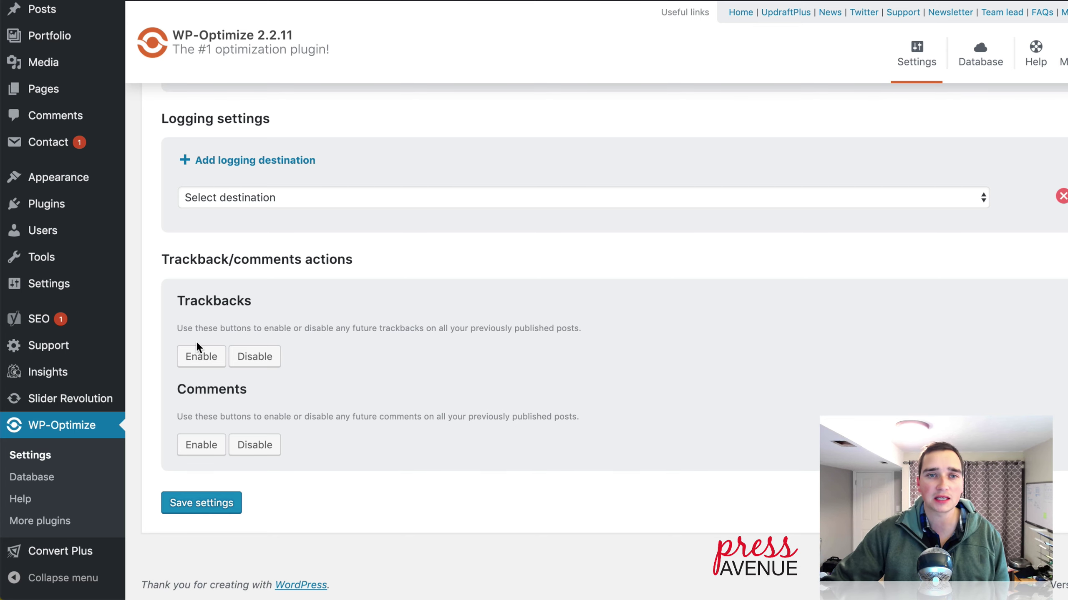
{"action": "scroll", "coordinate": [330, 360], "scroll_direction": "up", "scroll_amount": 20}
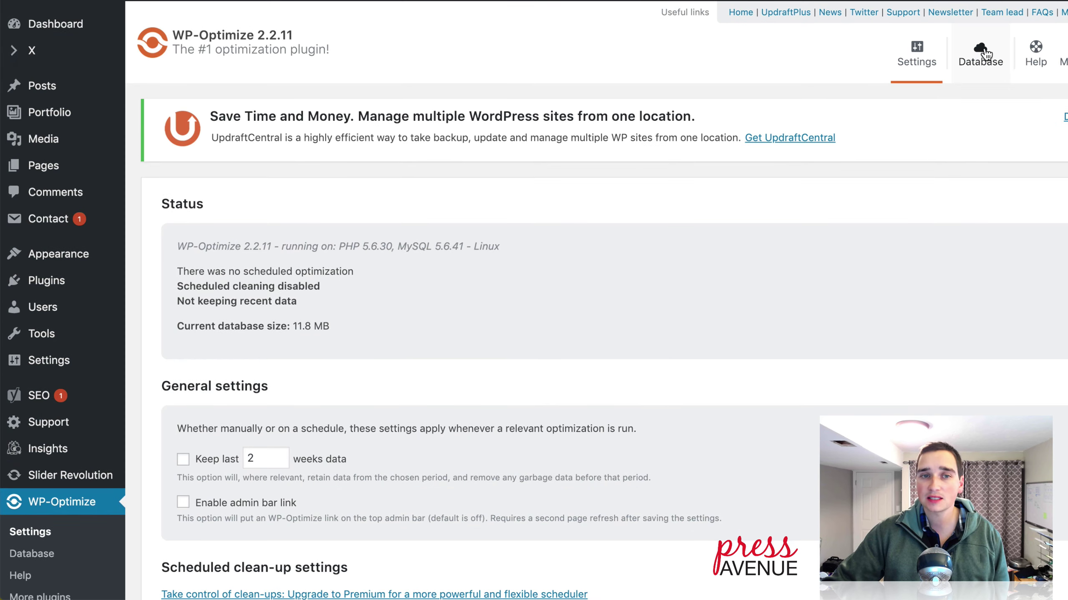
{"action": "left_click_drag", "start_coordinate": [245, 116], "coordinate": [681, 128]}
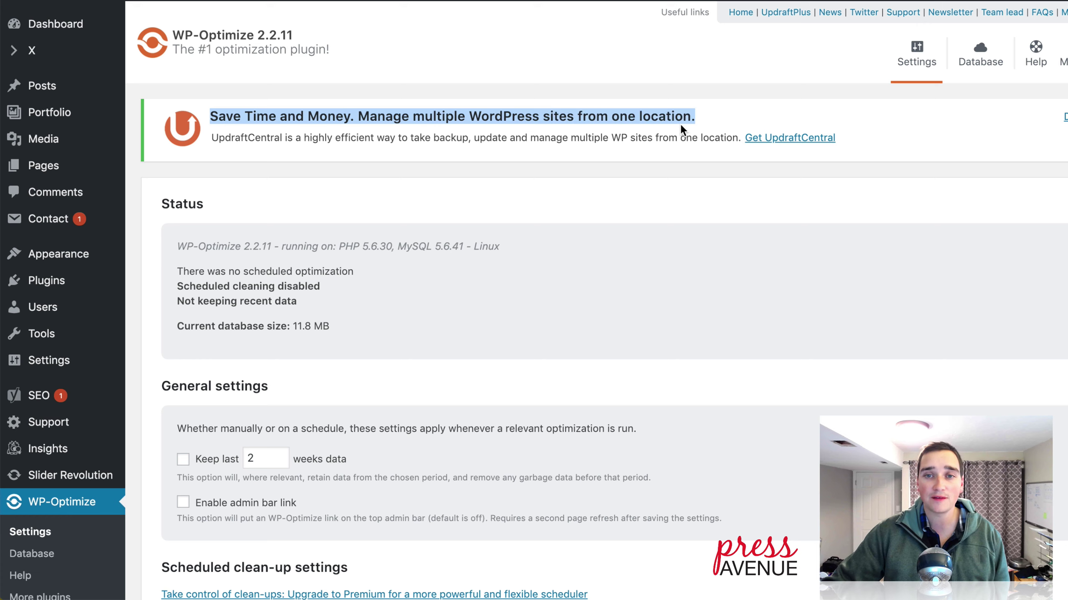
{"action": "left_click", "coordinate": [585, 138]}
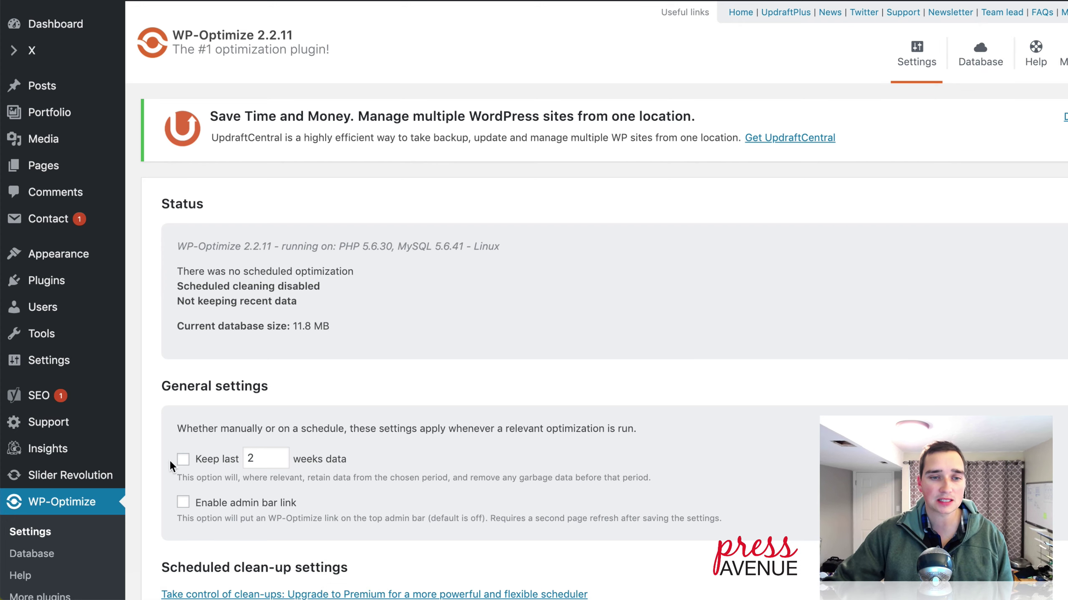
{"action": "left_click", "coordinate": [61, 561]}
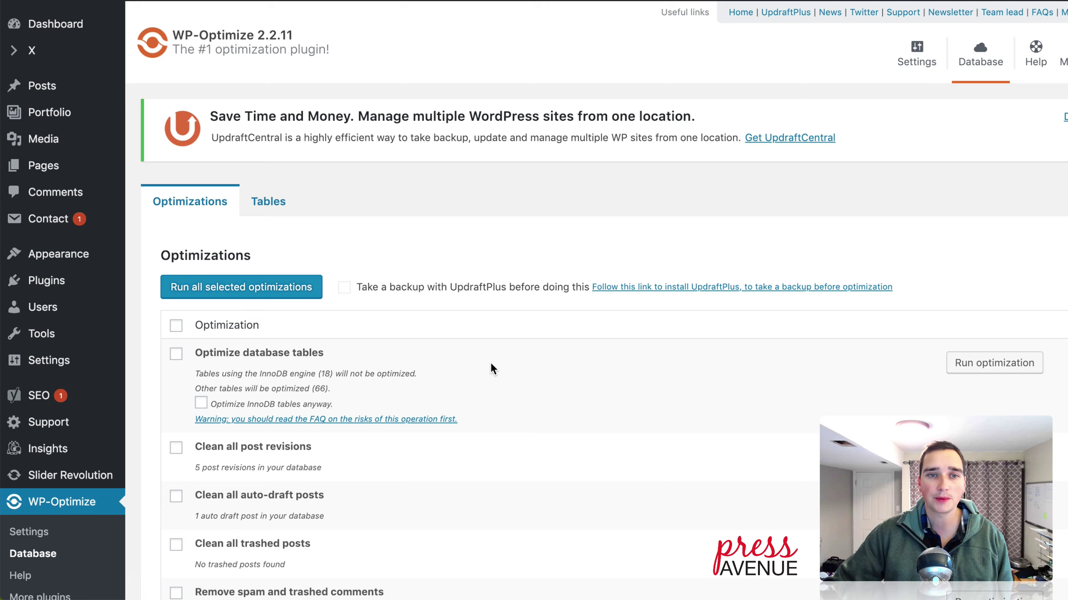
- Scroll through the Optimizations list to see what each clean-up would remove
{"action": "scroll", "coordinate": [492, 362], "scroll_direction": "down", "scroll_amount": 2}
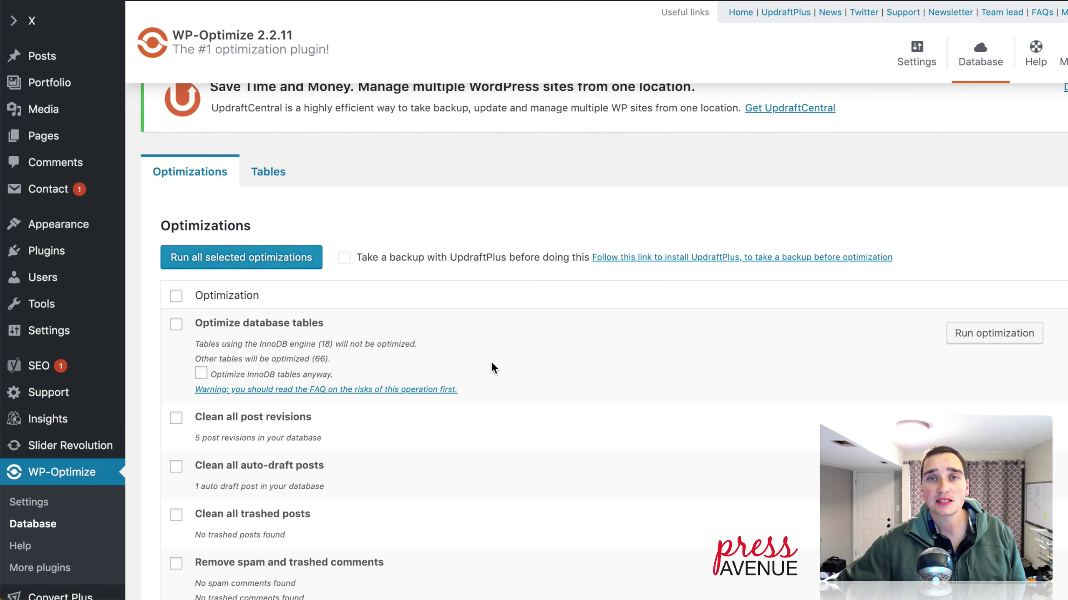
{"action": "scroll", "coordinate": [535, 242], "scroll_direction": "down", "scroll_amount": 5}
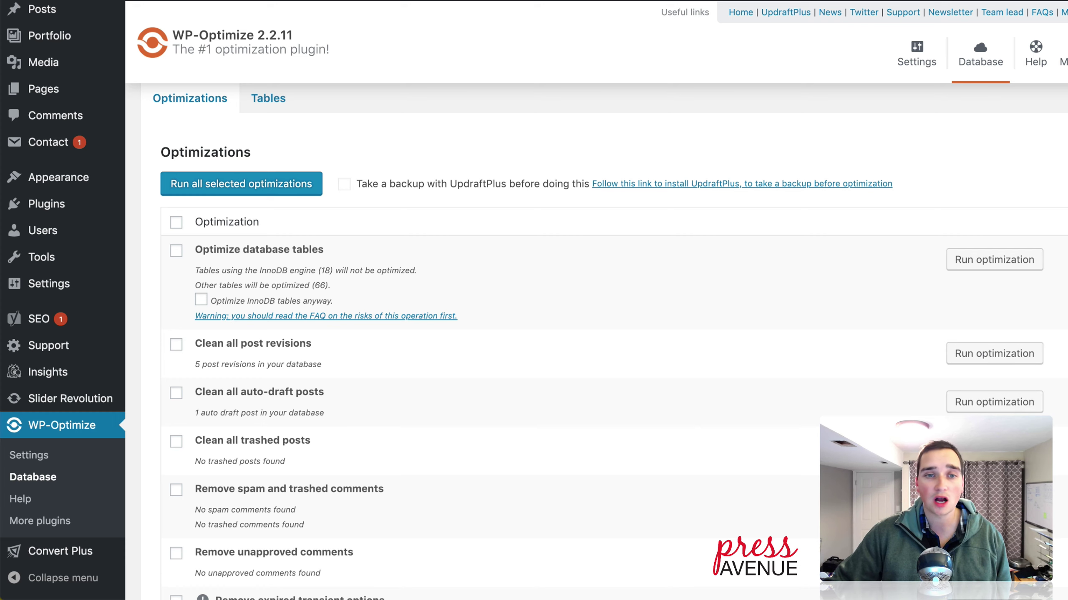
{"action": "scroll", "coordinate": [692, 406], "scroll_direction": "down", "scroll_amount": 5}
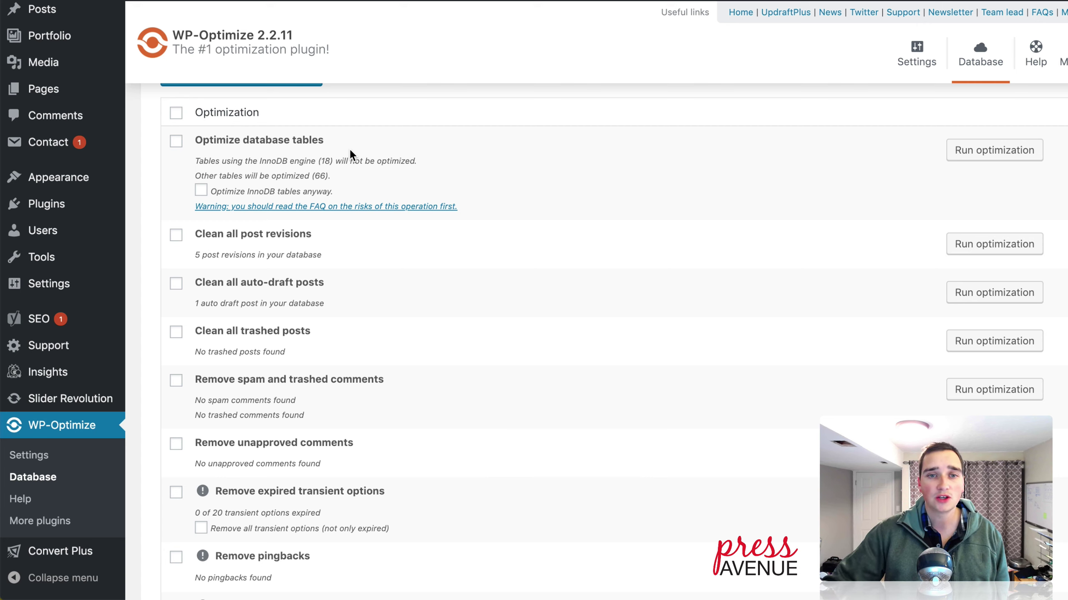
{"action": "left_click", "coordinate": [176, 143]}
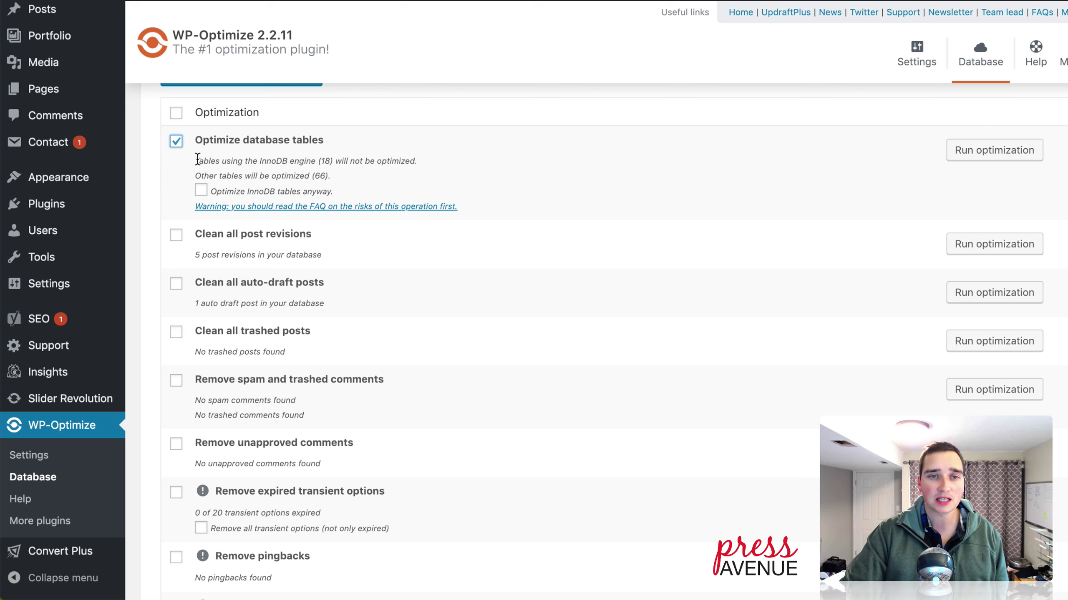
{"action": "left_click_drag", "start_coordinate": [197, 160], "coordinate": [309, 157]}
{"action": "left_click", "coordinate": [269, 158]}
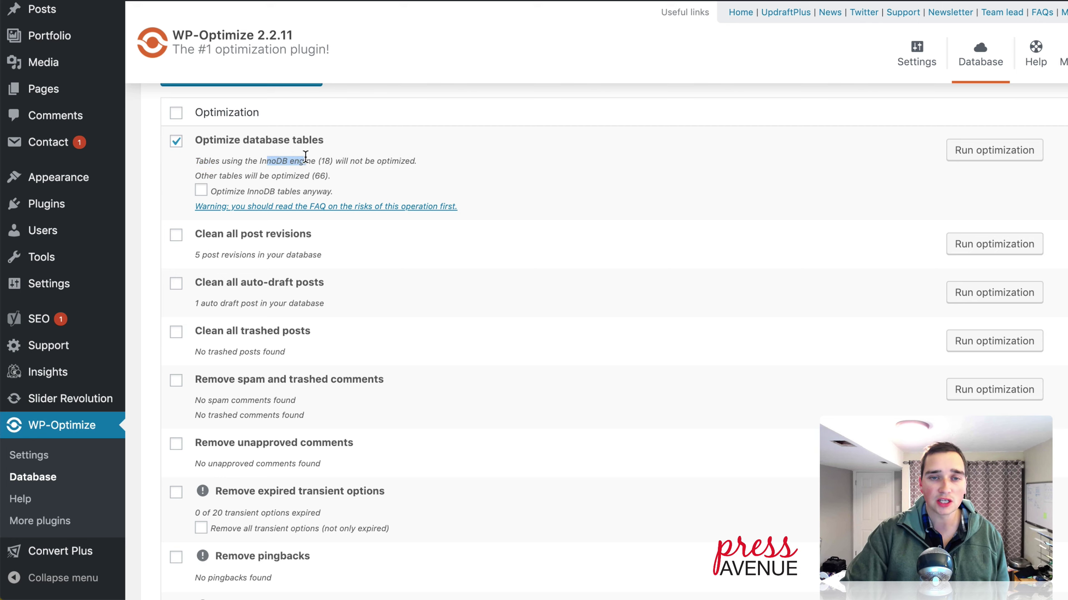
{"action": "key", "text": "shift+super+Left"}
{"action": "left_click", "coordinate": [320, 160]}
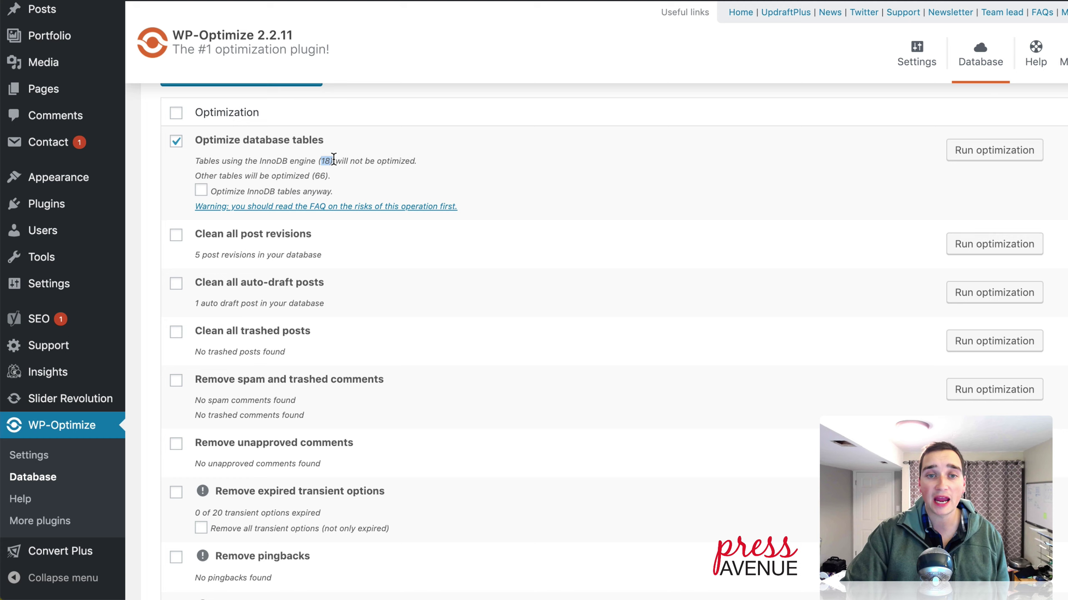
{"action": "left_click", "coordinate": [361, 159]}
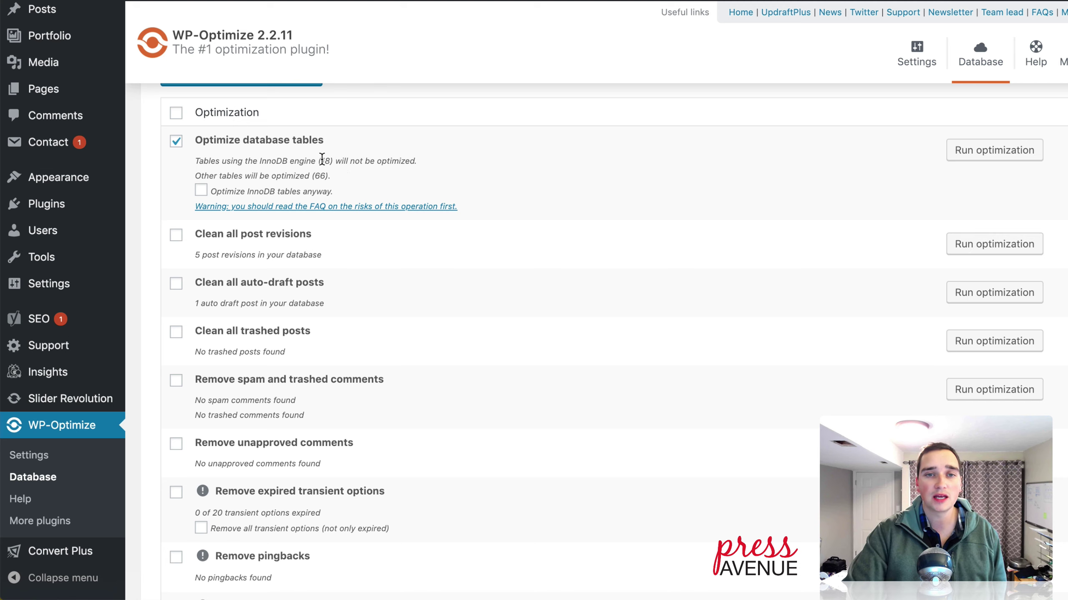
{"action": "left_click_drag", "start_coordinate": [223, 176], "coordinate": [334, 176]}
{"action": "left_click", "coordinate": [336, 177]}
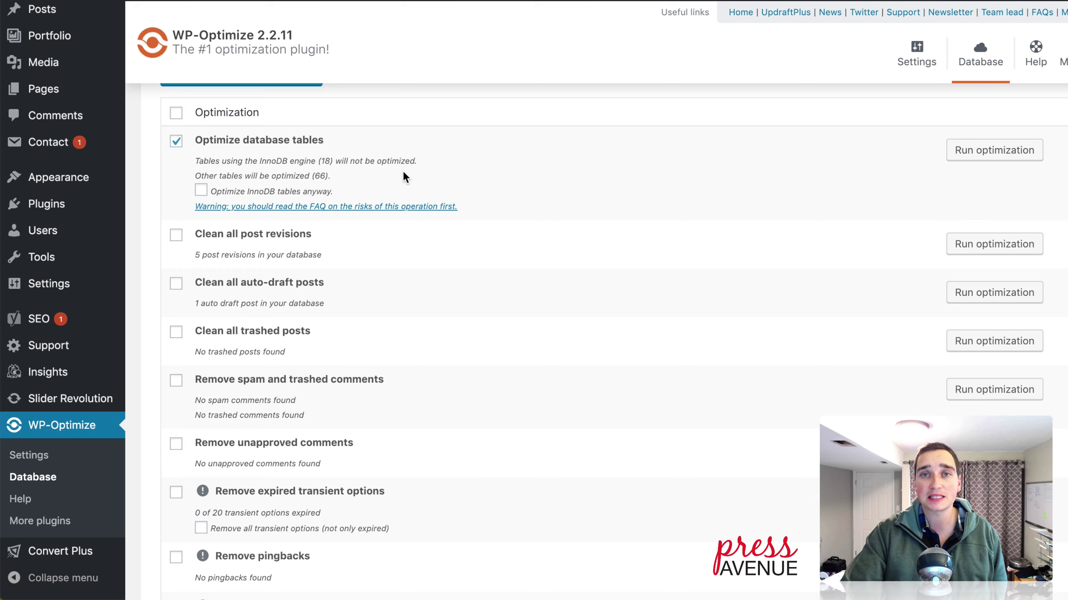
{"action": "scroll", "coordinate": [404, 177], "scroll_direction": "down", "scroll_amount": 2}
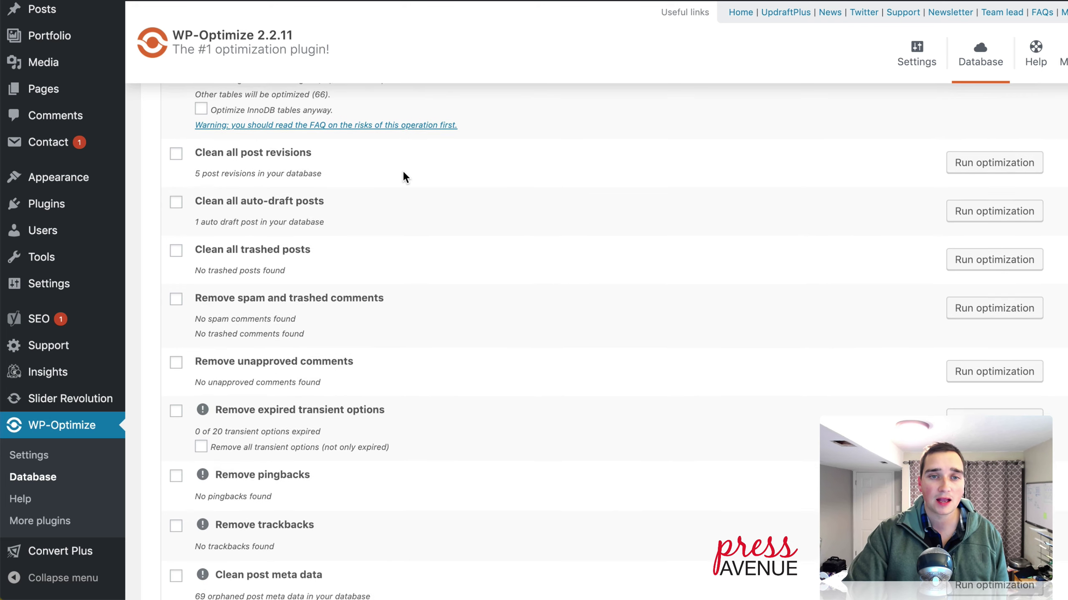
{"action": "scroll", "coordinate": [403, 174], "scroll_direction": "up", "scroll_amount": 3}
- Run 'Optimize database tables' and confirm the 'Optimization complete' message
{"action": "left_click", "coordinate": [999, 138]}
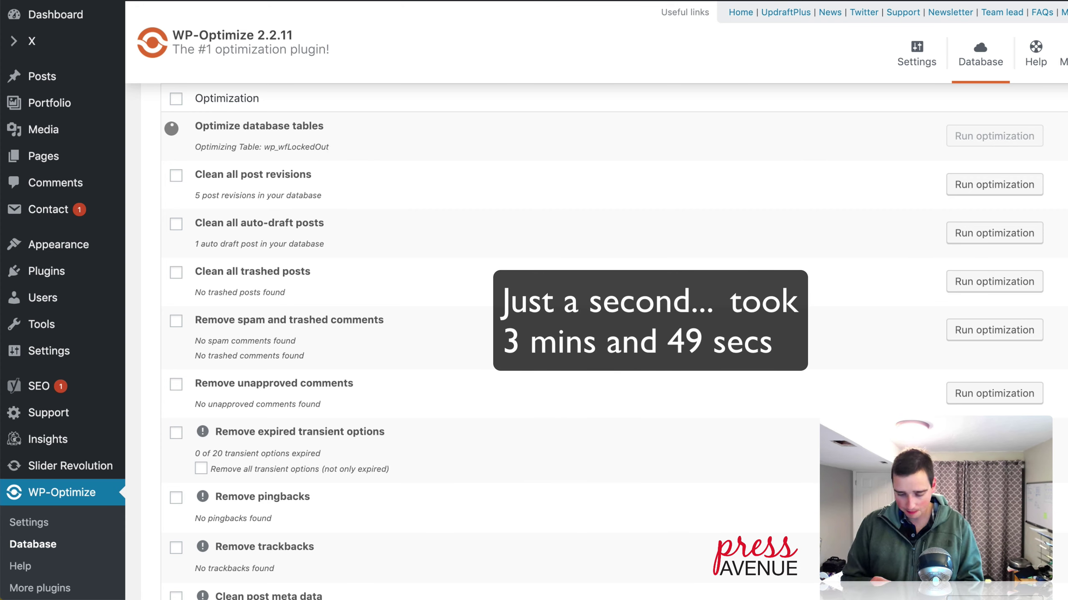
{"action": "scroll", "coordinate": [524, 180], "scroll_direction": "up", "scroll_amount": 1}
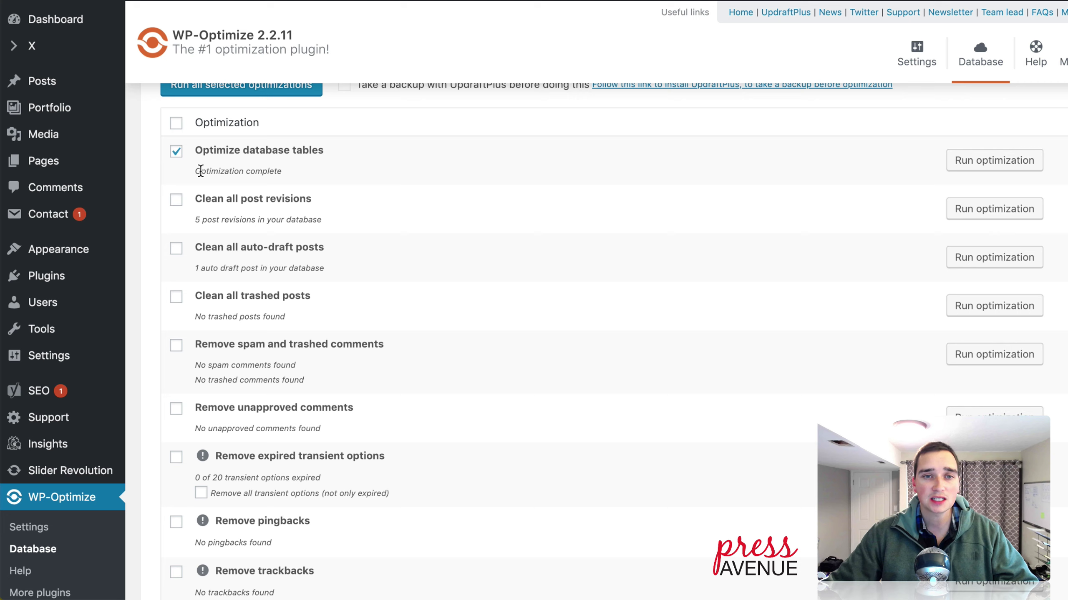
{"action": "left_click_drag", "start_coordinate": [201, 170], "coordinate": [286, 174]}
- Untick database table optimization, then delete the 5 post revisions and 1 auto-draft post
{"action": "left_click", "coordinate": [285, 175]}
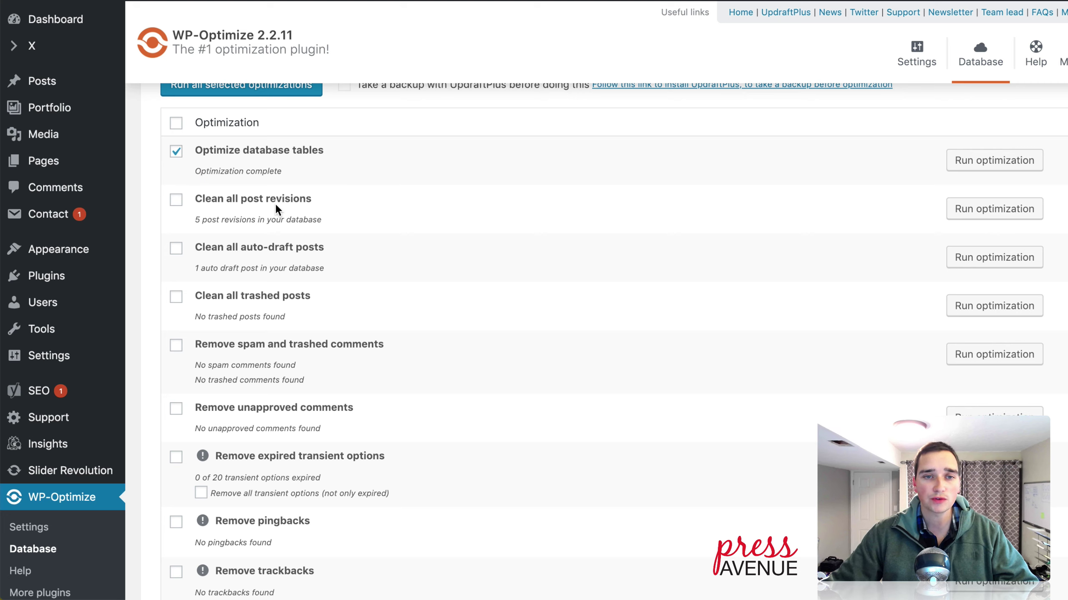
{"action": "left_click", "coordinate": [176, 151]}
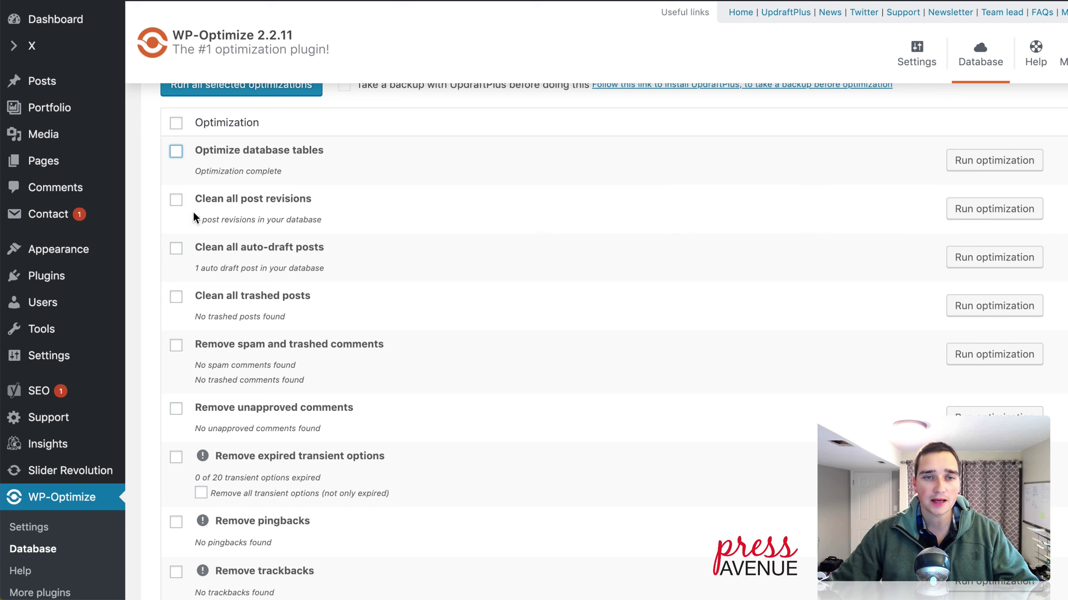
{"action": "left_click_drag", "start_coordinate": [207, 219], "coordinate": [301, 217]}
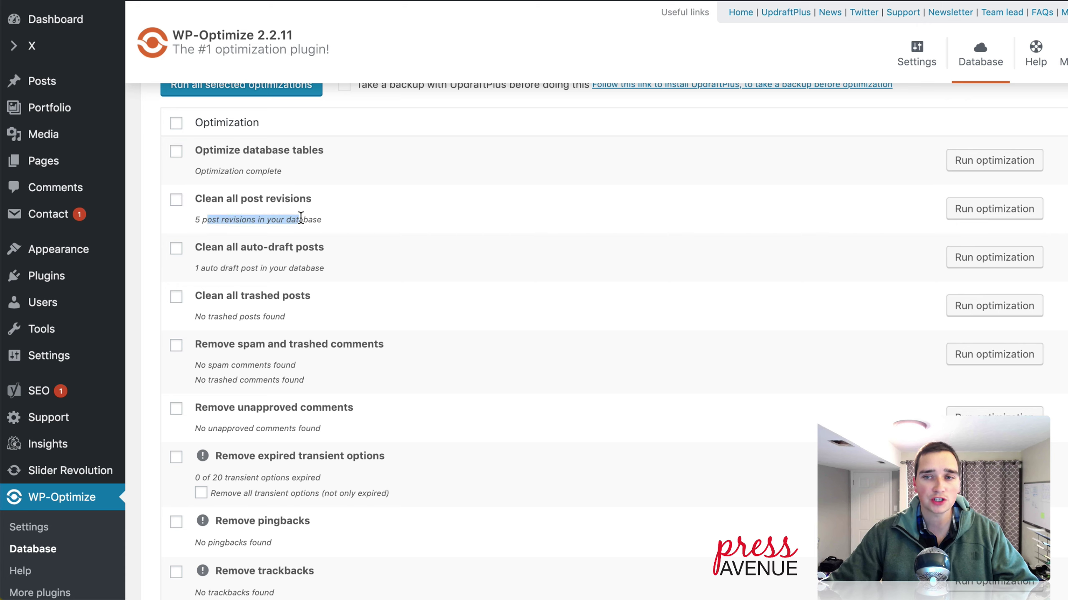
{"action": "left_click", "coordinate": [982, 214]}
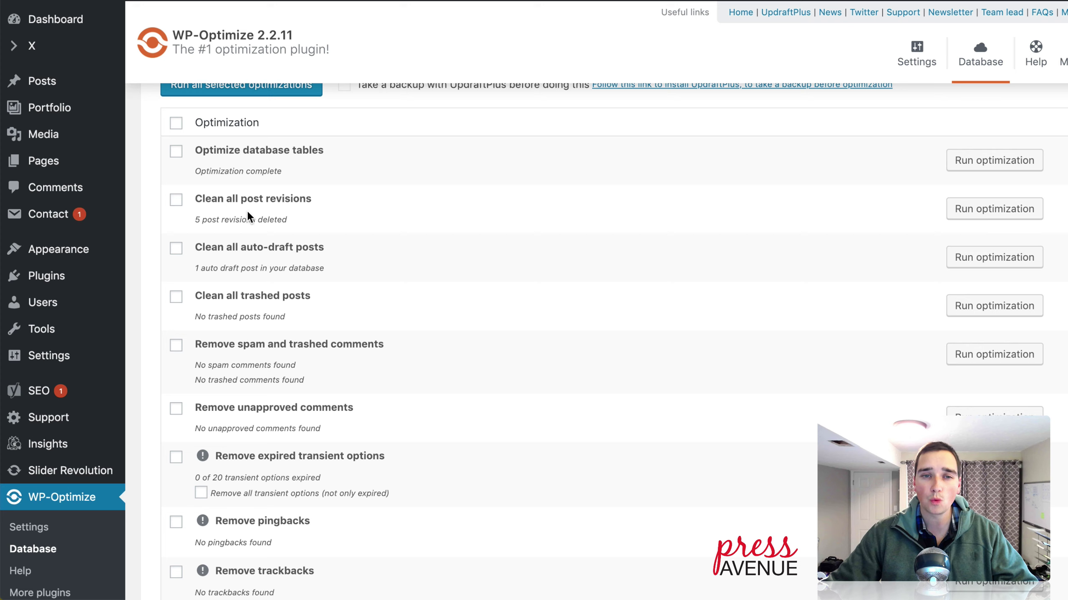
{"action": "scroll", "coordinate": [364, 211], "scroll_direction": "down", "scroll_amount": 3}
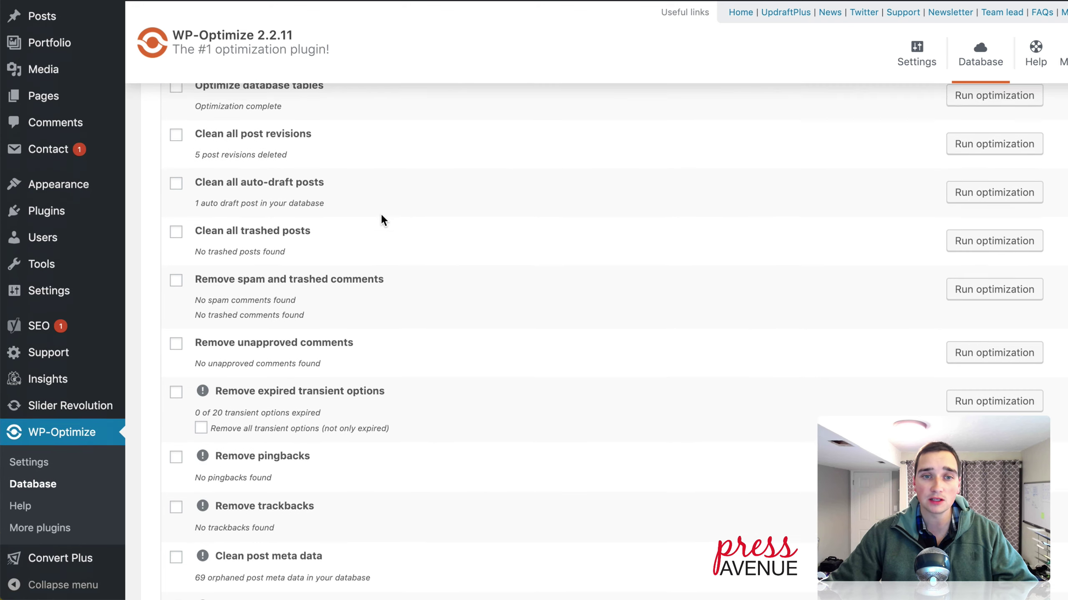
{"action": "left_click", "coordinate": [980, 183]}
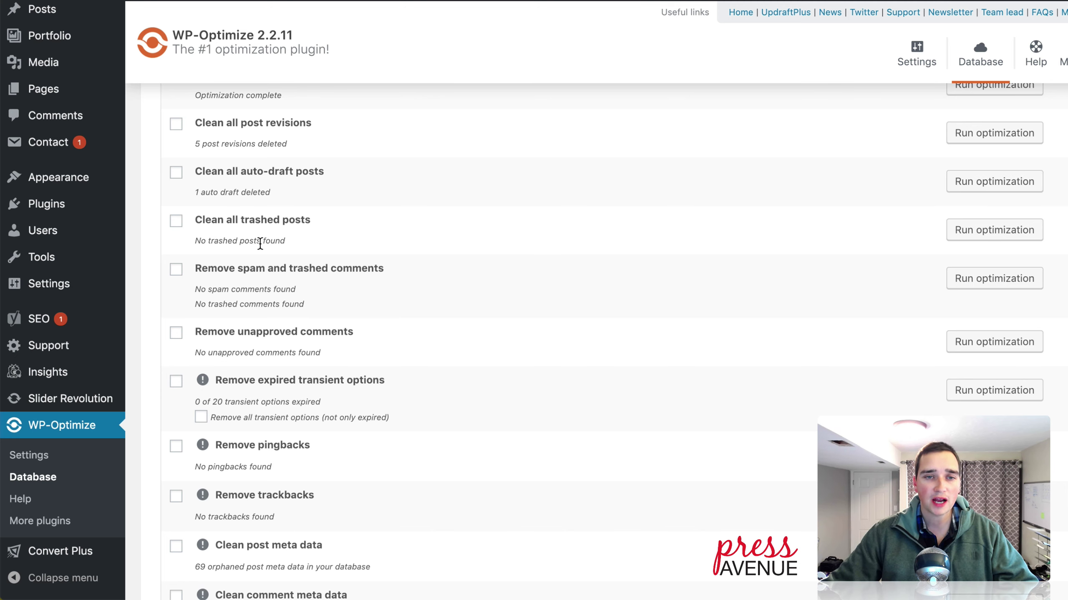
- Tick 'Remove unapproved comments', leaving spam and trashed comments unticked
{"action": "left_click", "coordinate": [220, 273]}
{"action": "left_click", "coordinate": [296, 273]}
{"action": "scroll", "coordinate": [332, 294], "scroll_direction": "down", "scroll_amount": 5}
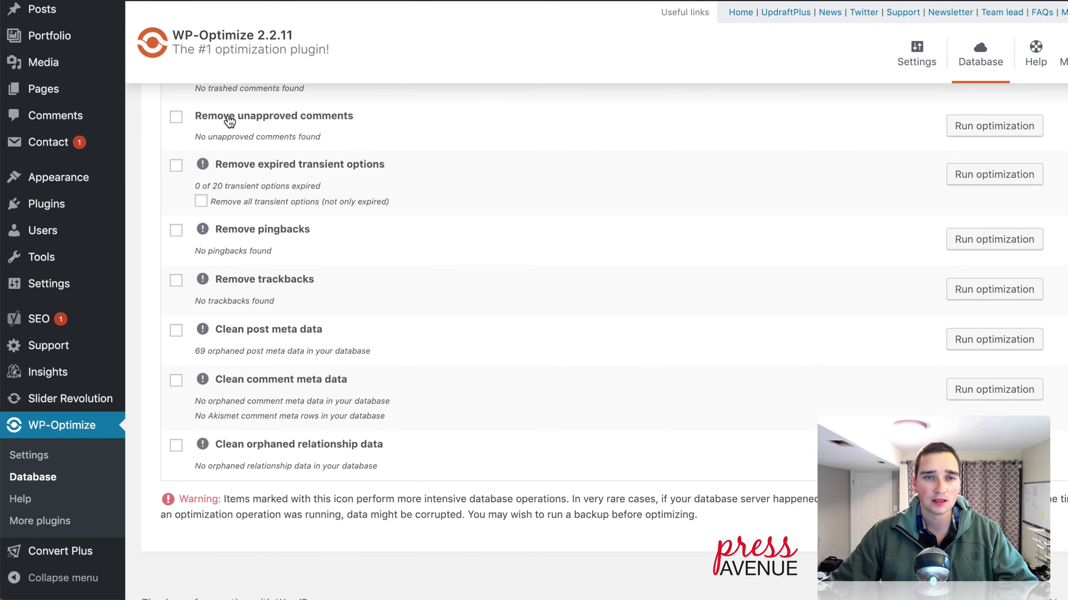
{"action": "left_click", "coordinate": [230, 120]}
{"action": "left_click", "coordinate": [229, 120]}
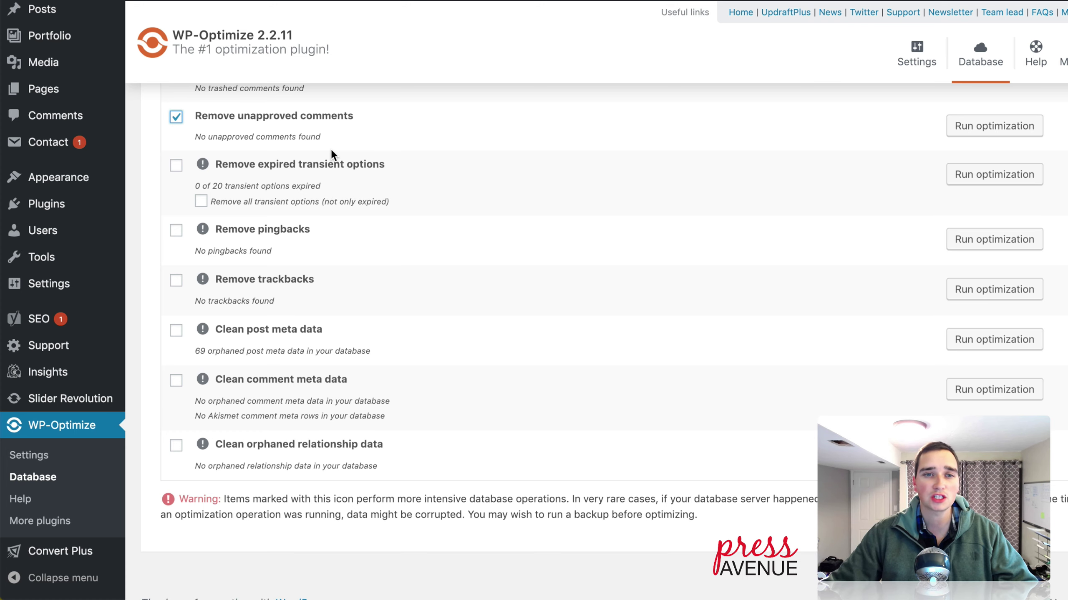
{"action": "scroll", "coordinate": [343, 172], "scroll_direction": "down", "scroll_amount": 1}
- Leave Remove unapproved comments and Remove expired transient options unticked, after reading the intensive-operations warning
{"action": "left_click", "coordinate": [247, 104]}
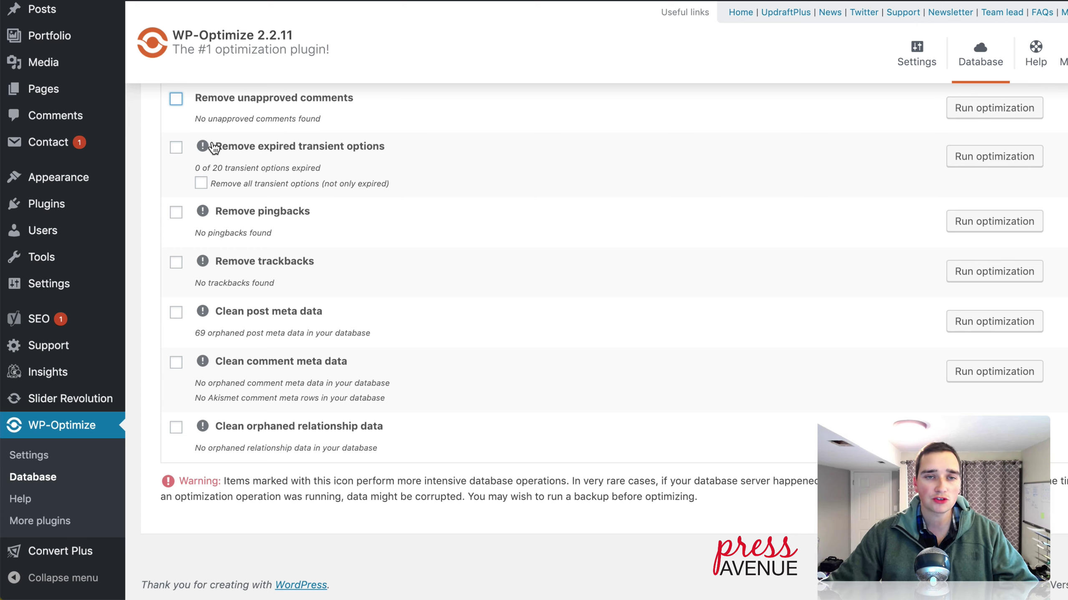
{"action": "left_click", "coordinate": [204, 148]}
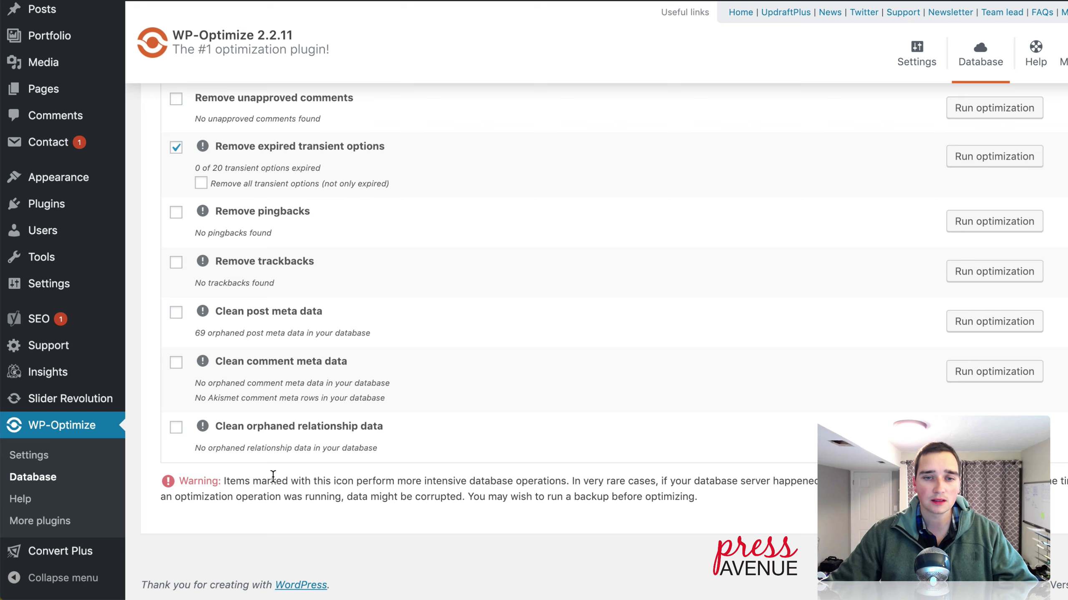
{"action": "left_click_drag", "start_coordinate": [261, 481], "coordinate": [600, 482]}
{"action": "left_click", "coordinate": [600, 483]}
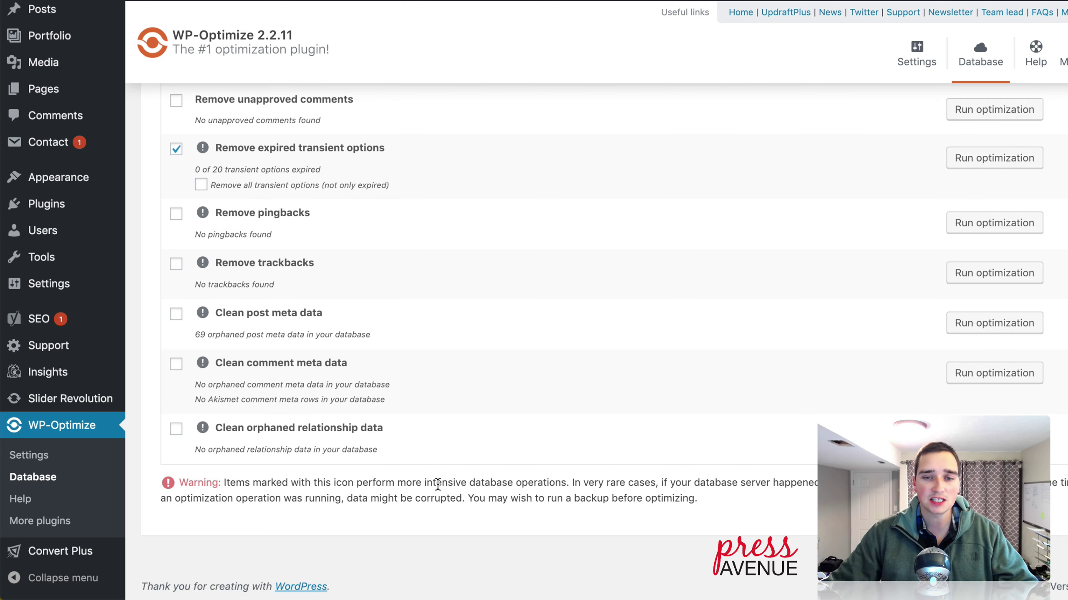
{"action": "left_click_drag", "start_coordinate": [437, 483], "coordinate": [656, 484]}
{"action": "left_click", "coordinate": [651, 483]}
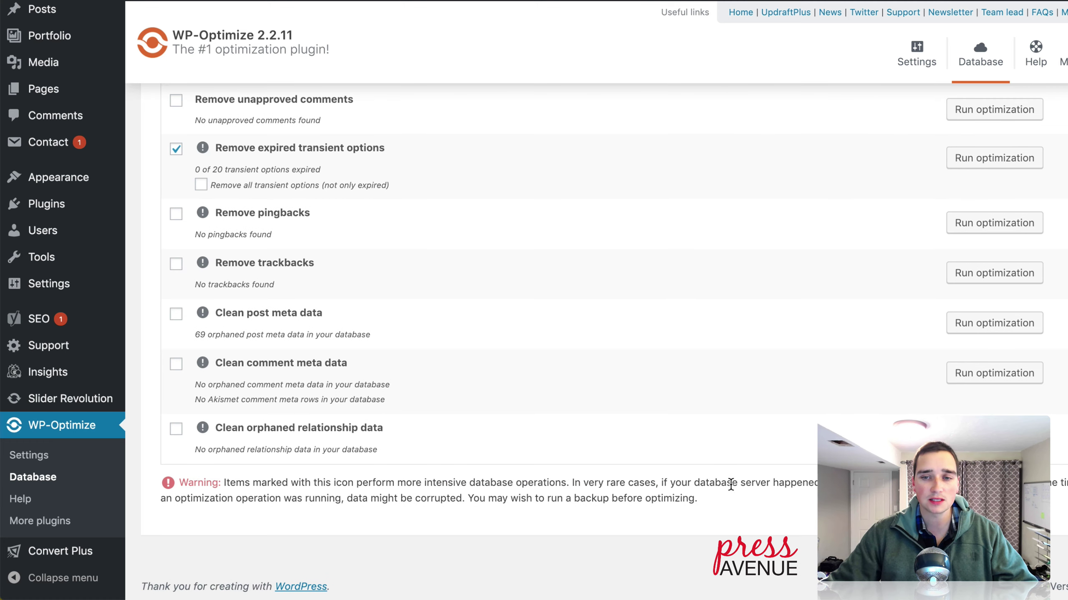
{"action": "left_click_drag", "start_coordinate": [731, 484], "coordinate": [817, 484]}
{"action": "left_click", "coordinate": [815, 483]}
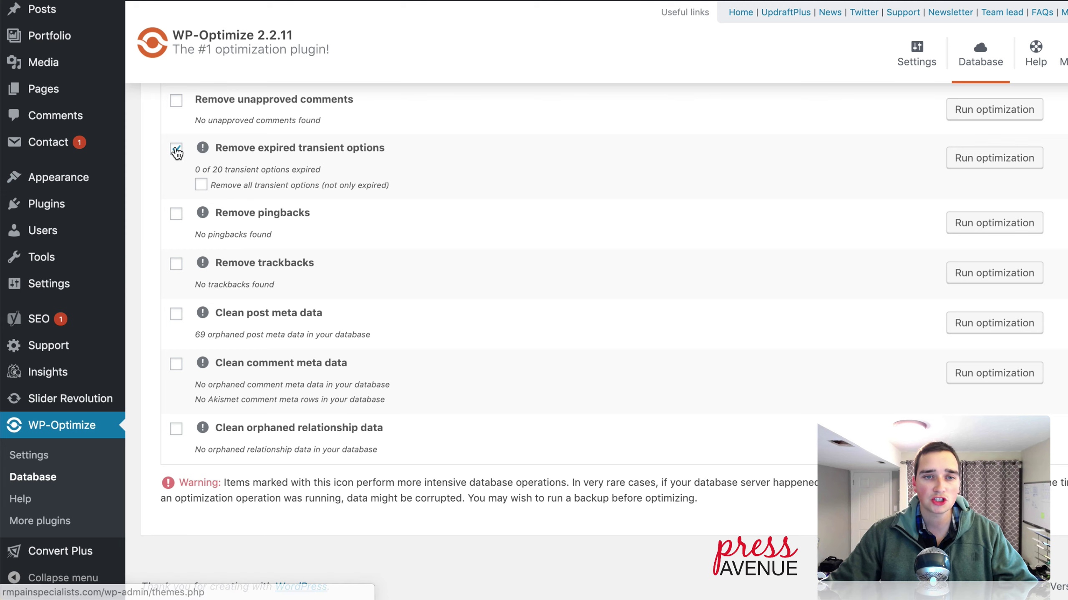
{"action": "left_click", "coordinate": [177, 150]}
- Run Clean post meta data on the 69 orphaned post meta entries
{"action": "scroll", "coordinate": [226, 332], "scroll_direction": "down", "scroll_amount": 1}
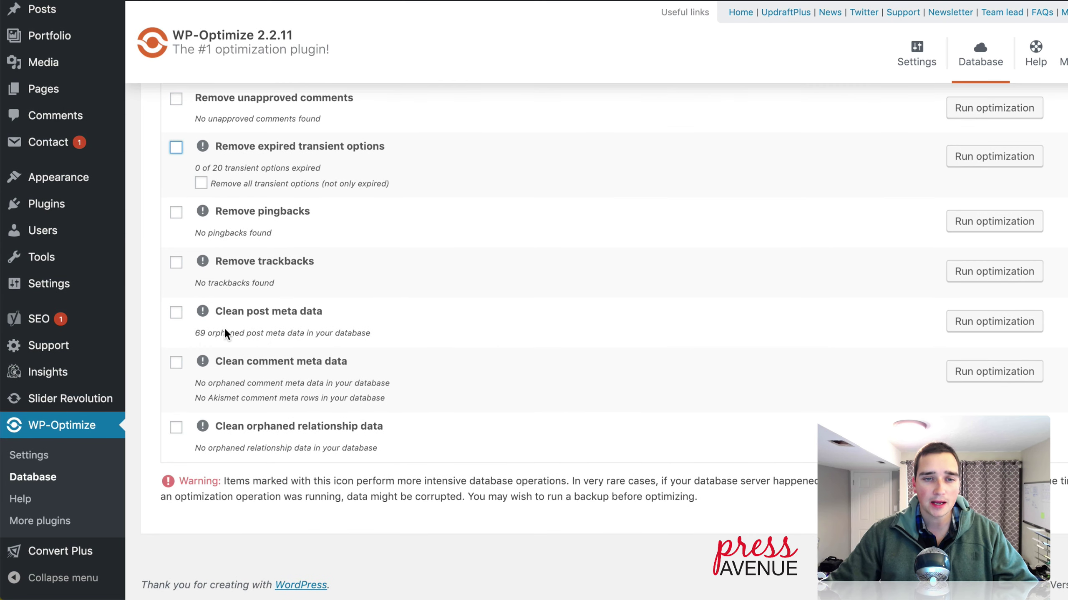
{"action": "left_click_drag", "start_coordinate": [195, 336], "coordinate": [358, 334]}
{"action": "left_click", "coordinate": [357, 333]}
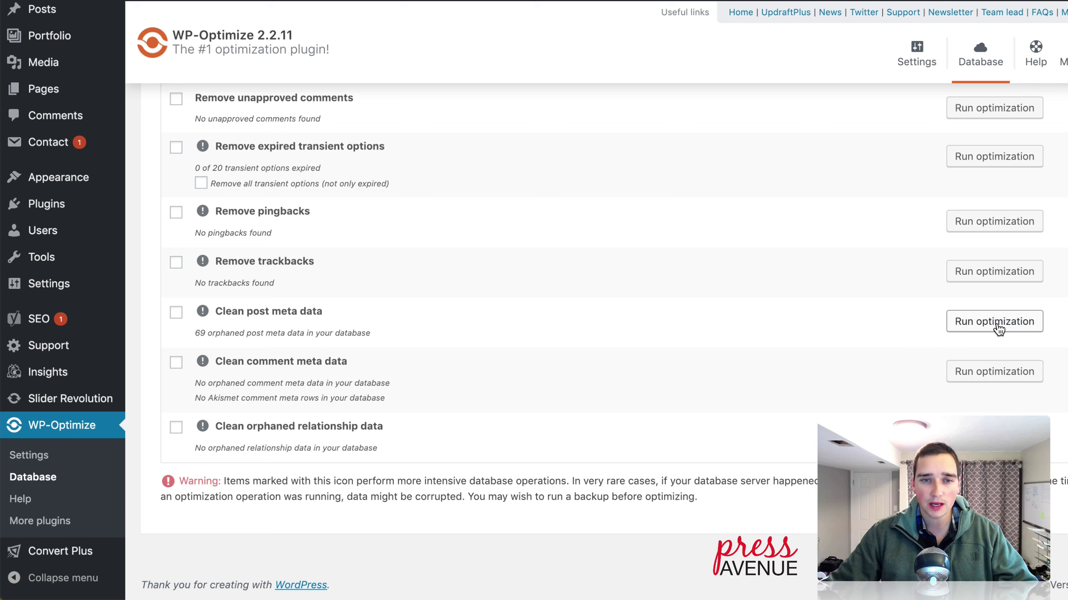
{"action": "left_click", "coordinate": [1000, 331]}
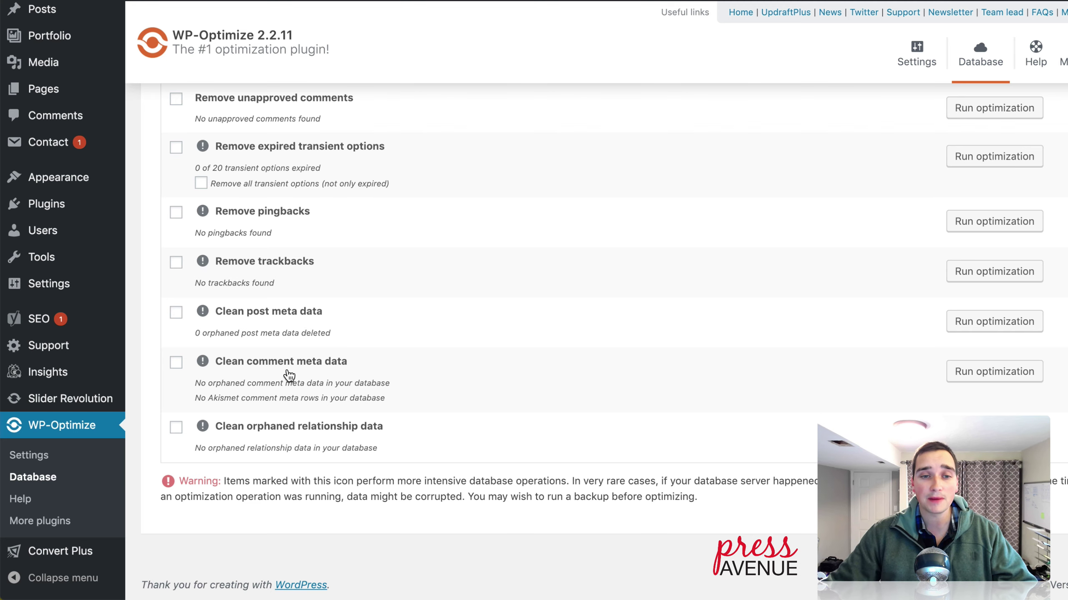
- Deactivate the WP-Optimize plugin in the installed plugins list
{"action": "scroll", "coordinate": [332, 463], "scroll_direction": "up", "scroll_amount": 1}
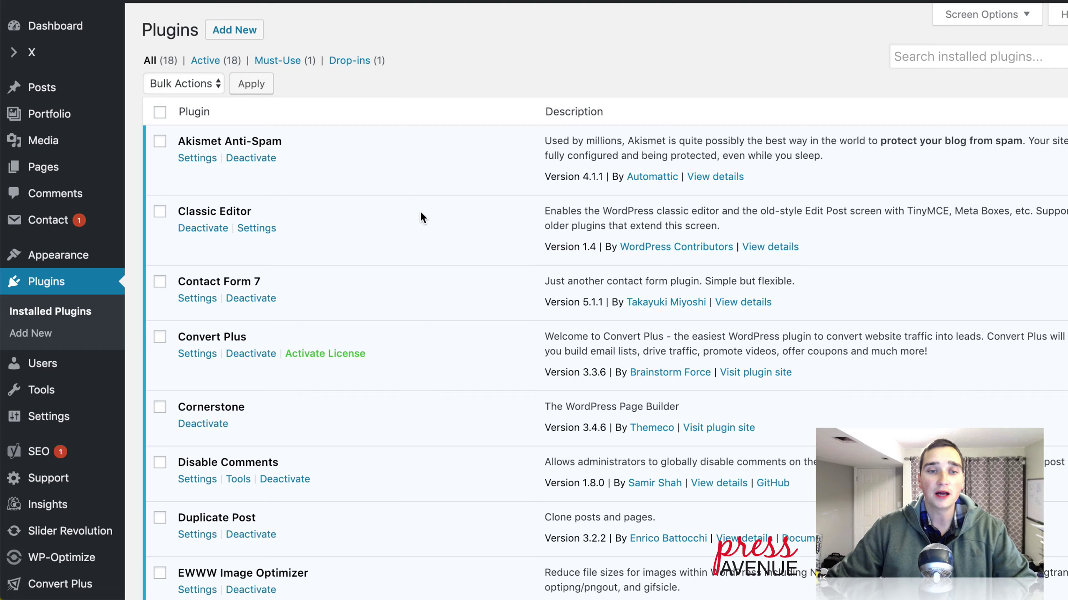
{"action": "scroll", "coordinate": [420, 214], "scroll_direction": "down", "scroll_amount": 8}
{"action": "scroll", "coordinate": [421, 216], "scroll_direction": "down", "scroll_amount": 10}
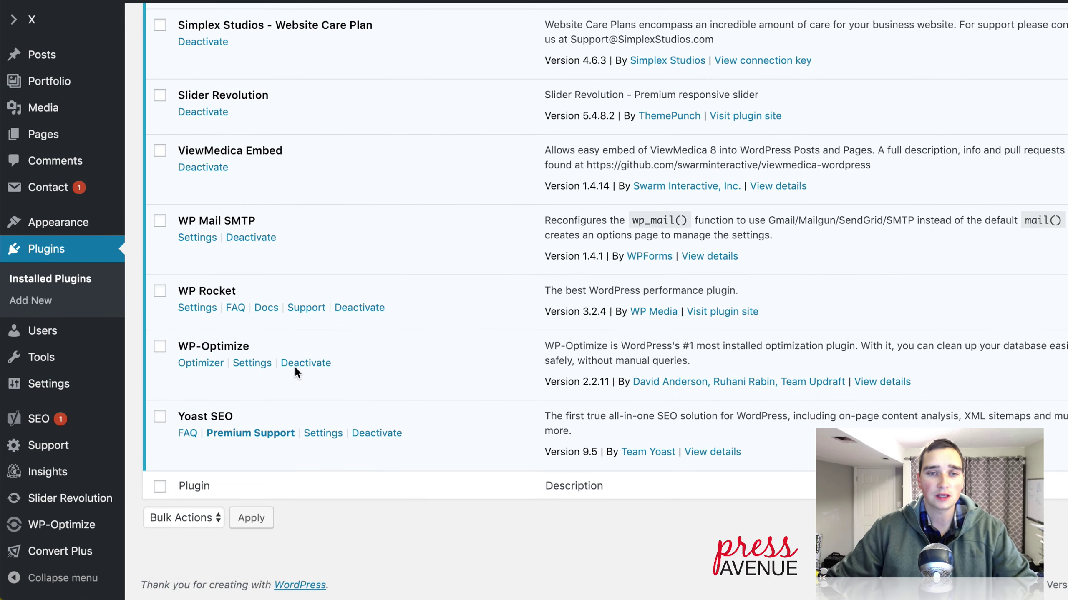
{"action": "left_click", "coordinate": [306, 363]}
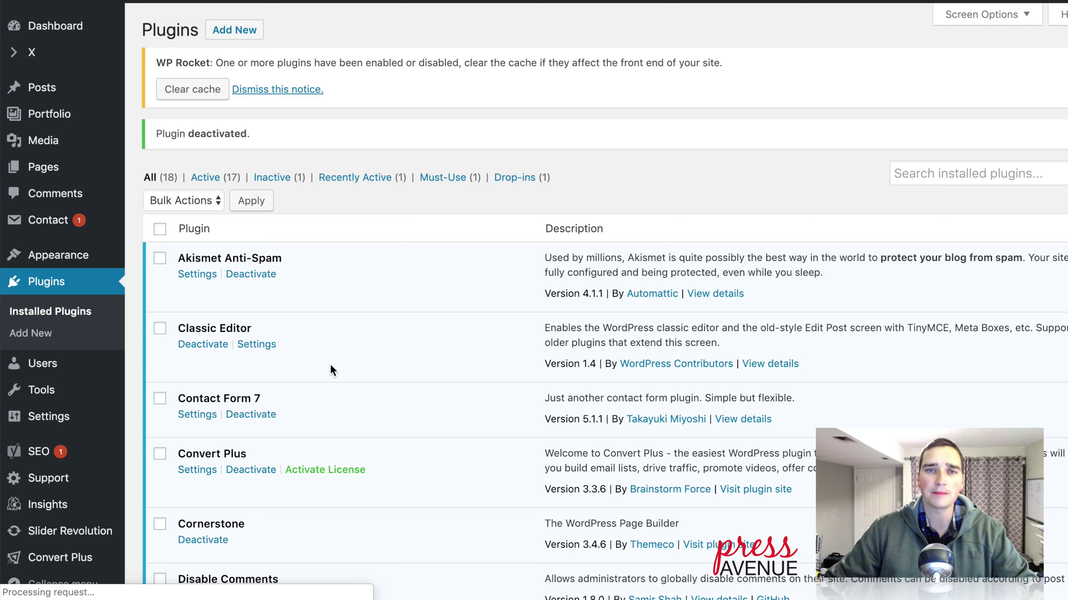
- Delete the deactivated WP-Optimize plugin and its data, confirming the prompt
{"action": "scroll", "coordinate": [319, 349], "scroll_direction": "up", "scroll_amount": 2}
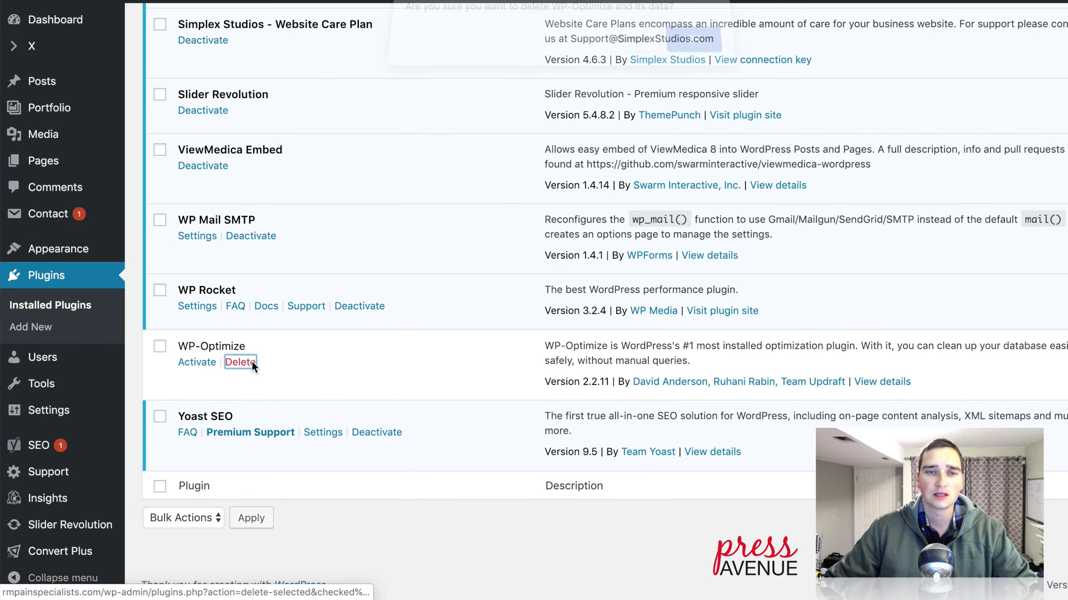
{"action": "left_click", "coordinate": [240, 362]}
{"action": "left_click", "coordinate": [680, 54]}
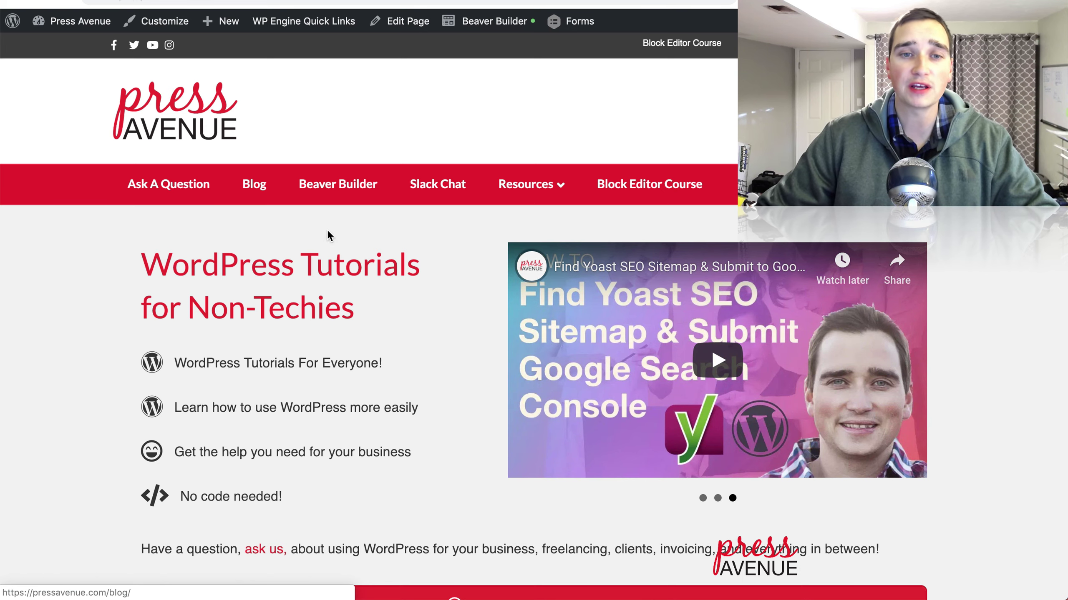
{"action": "scroll", "coordinate": [454, 274], "scroll_direction": "down", "scroll_amount": 2}
{"action": "scroll", "coordinate": [453, 272], "scroll_direction": "down", "scroll_amount": 15}
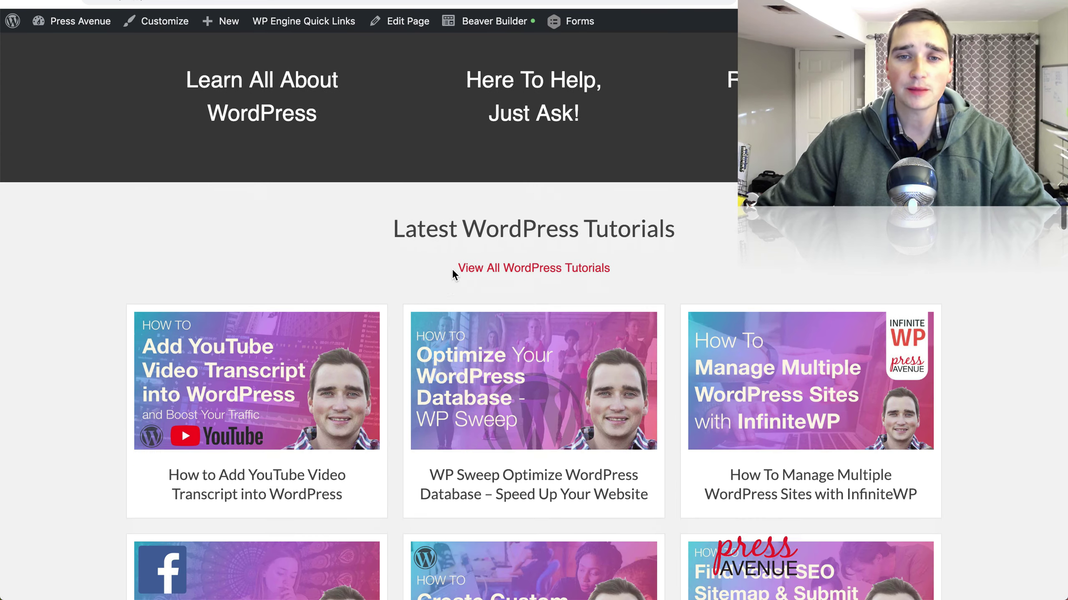
{"action": "scroll", "coordinate": [452, 269], "scroll_direction": "down", "scroll_amount": 3}
{"action": "scroll", "coordinate": [452, 268], "scroll_direction": "up", "scroll_amount": 1}
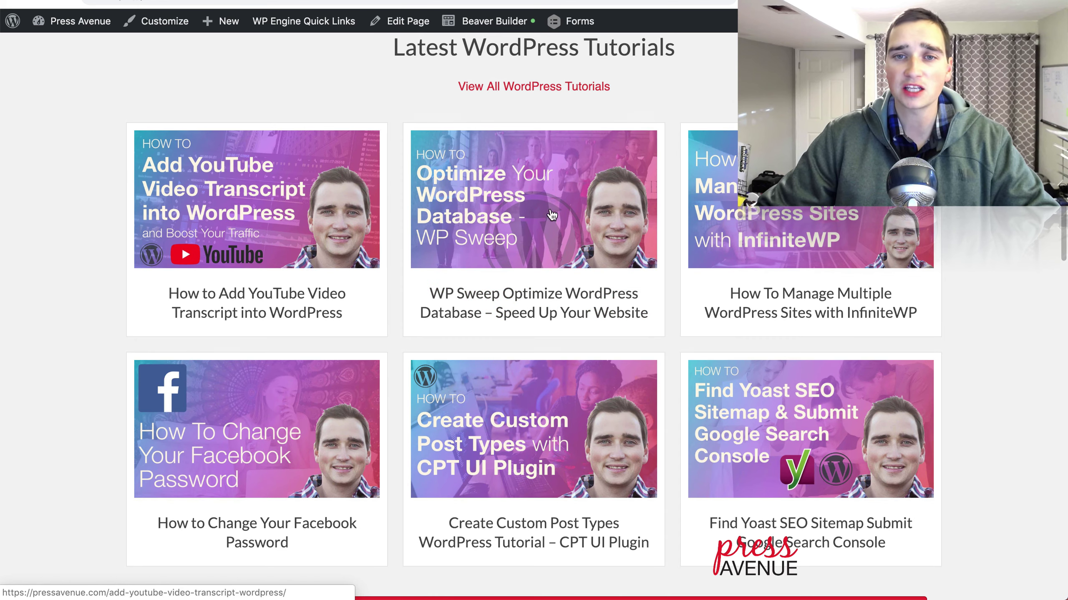
{"action": "scroll", "coordinate": [919, 319], "scroll_direction": "down", "scroll_amount": 8}
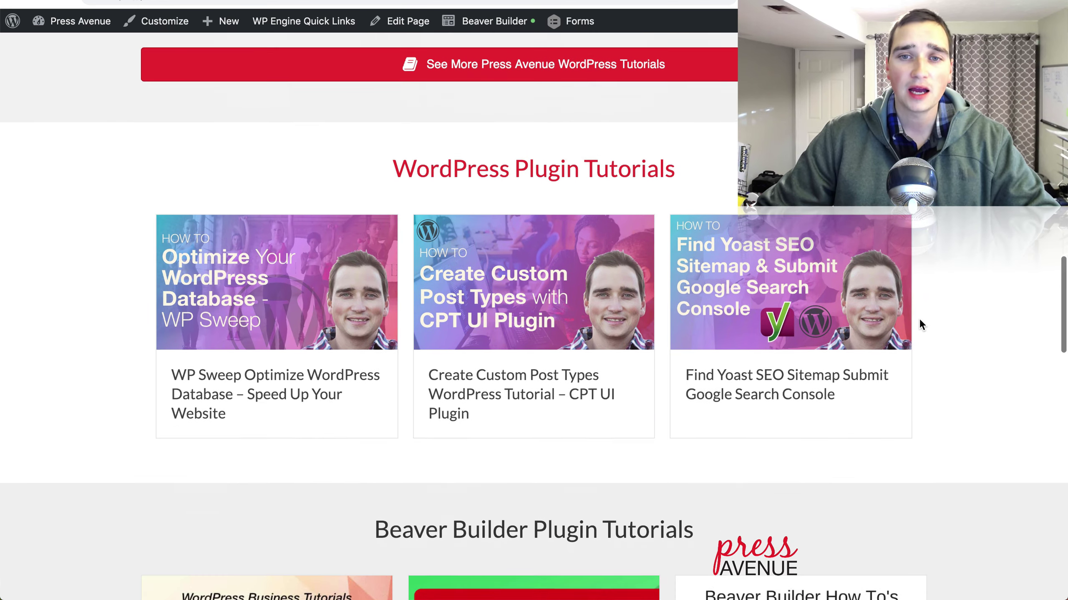
{"action": "scroll", "coordinate": [943, 337], "scroll_direction": "down", "scroll_amount": 10}
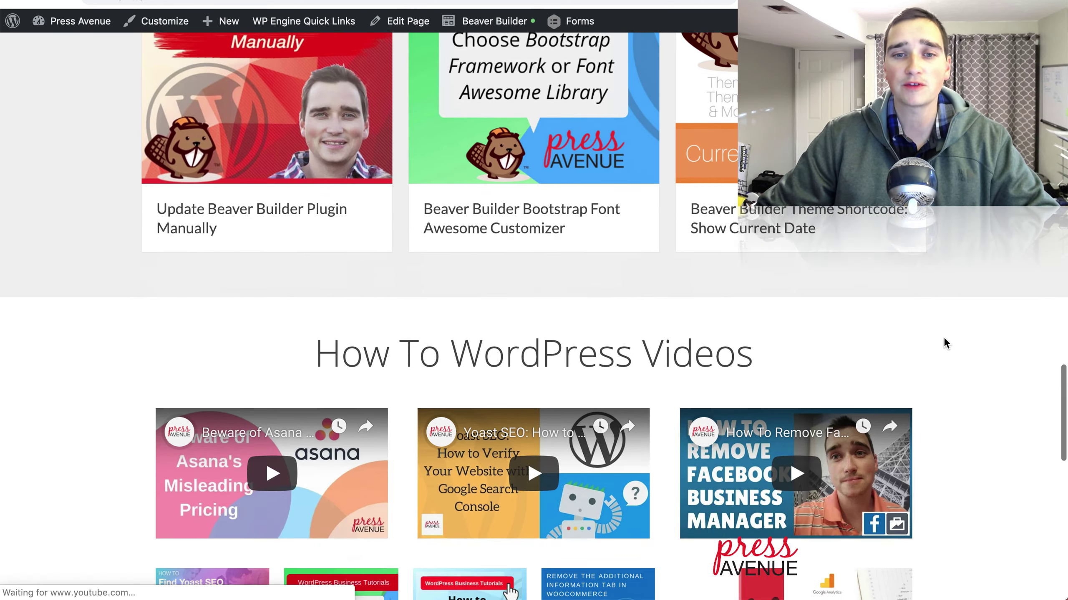